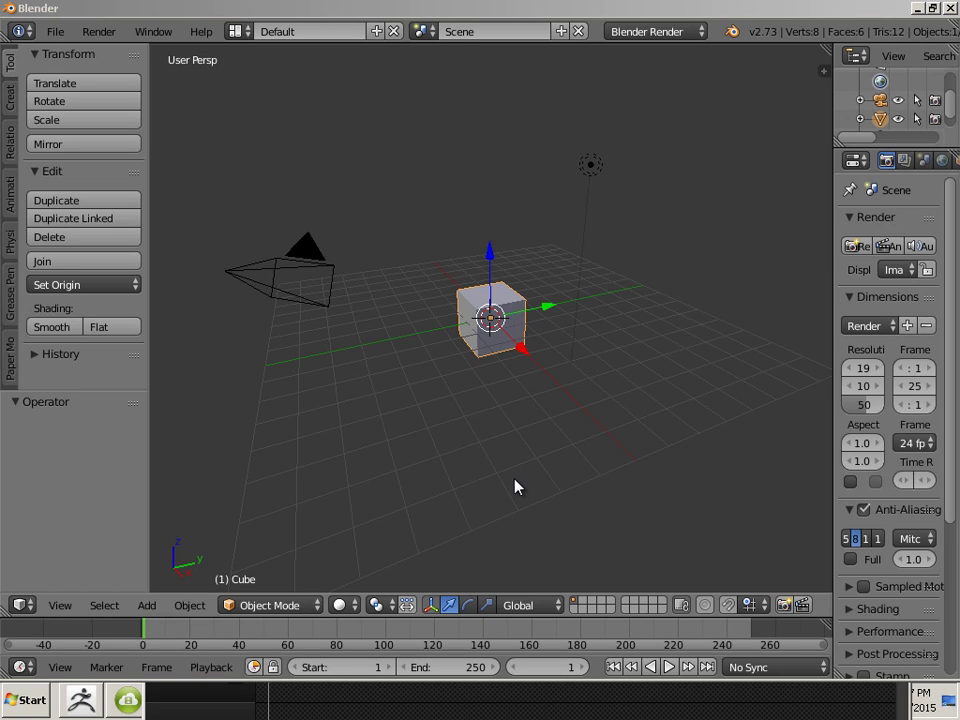
Step: Set the default cube's X dimension to 30
key("a")
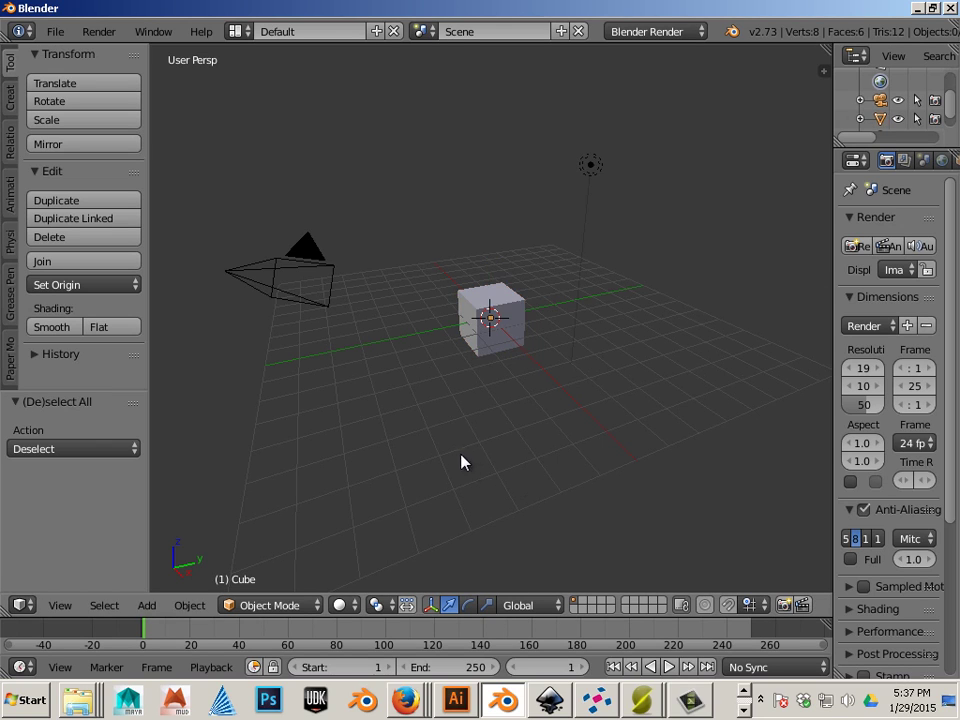
middle_click_drag(461, 461, 405, 500)
scroll(366, 445, "up", 3)
key("a")
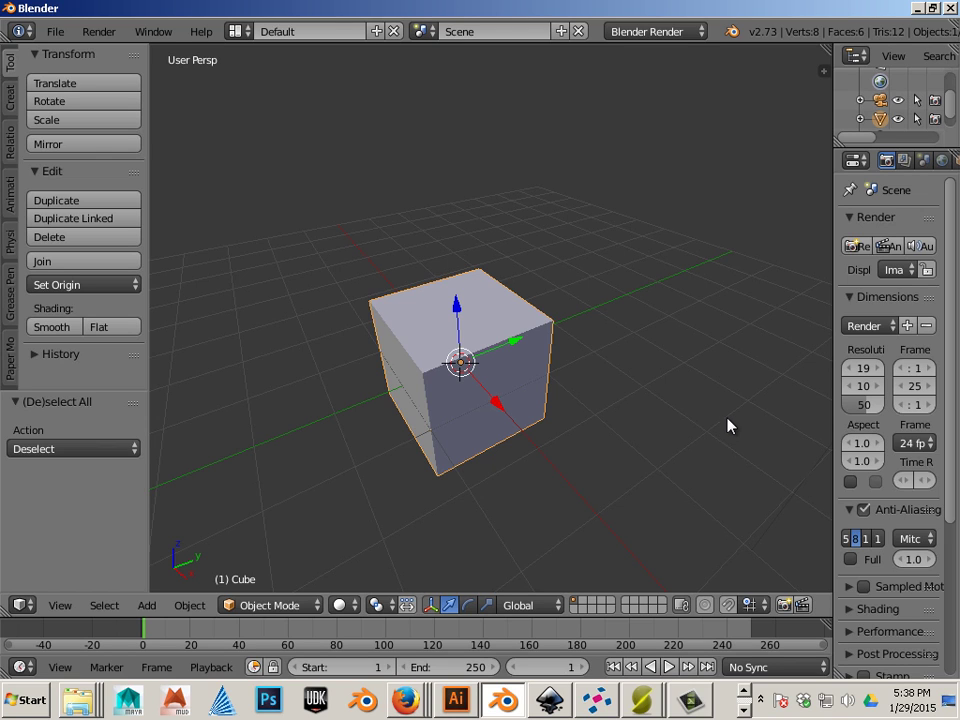
key("n")
scroll(722, 420, "up", 3)
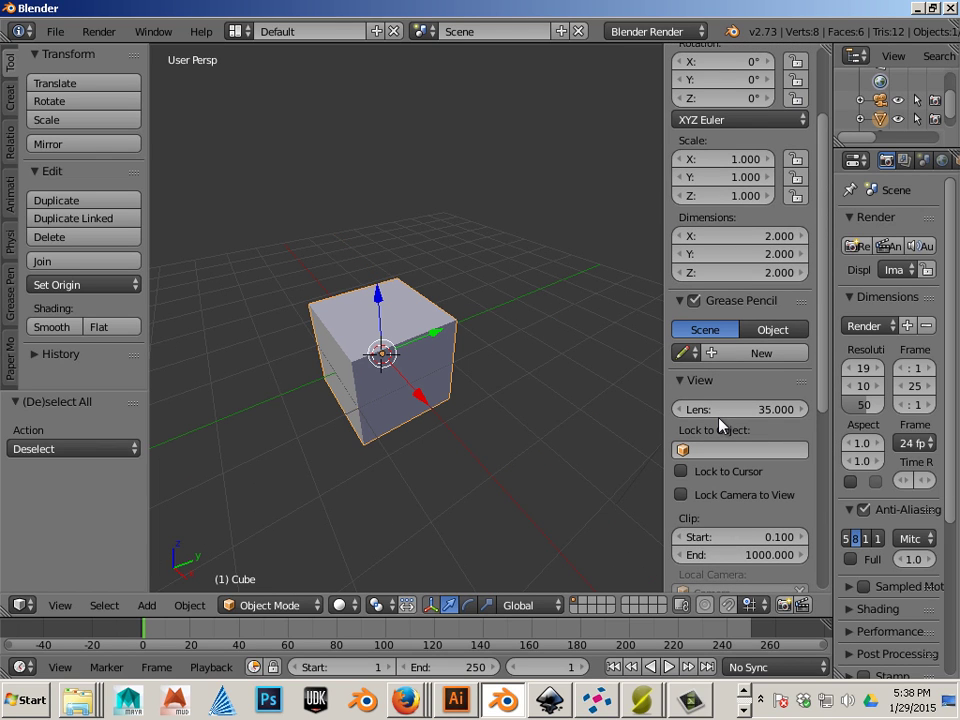
left_click(784, 235)
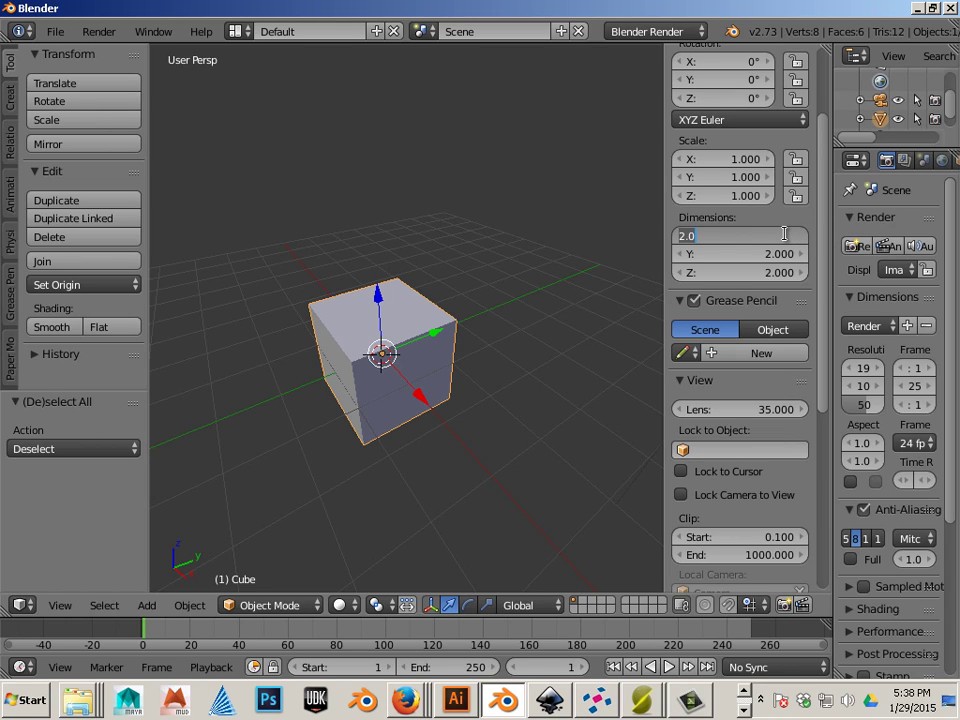
type("3")
key("BackSpace")
type("25")
key("BackSpace")
key("BackSpace")
type("30")
key("Return")
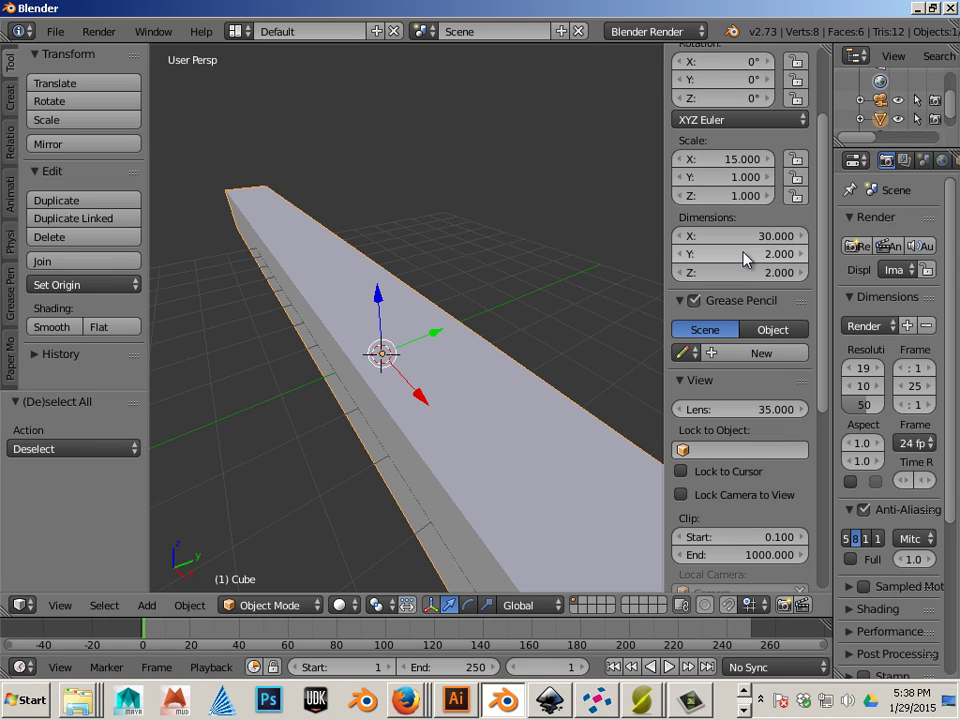
Step: Set the cube's Y dimension to 30 and its Z dimension to 20
left_click(742, 253)
type("30")
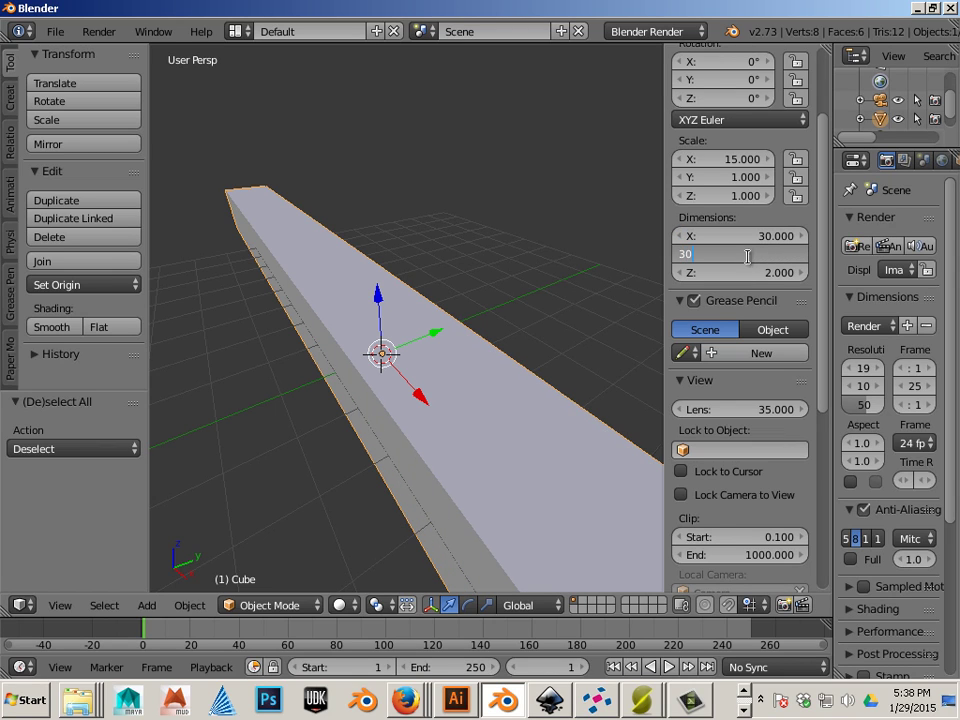
key("Return")
left_click(763, 272)
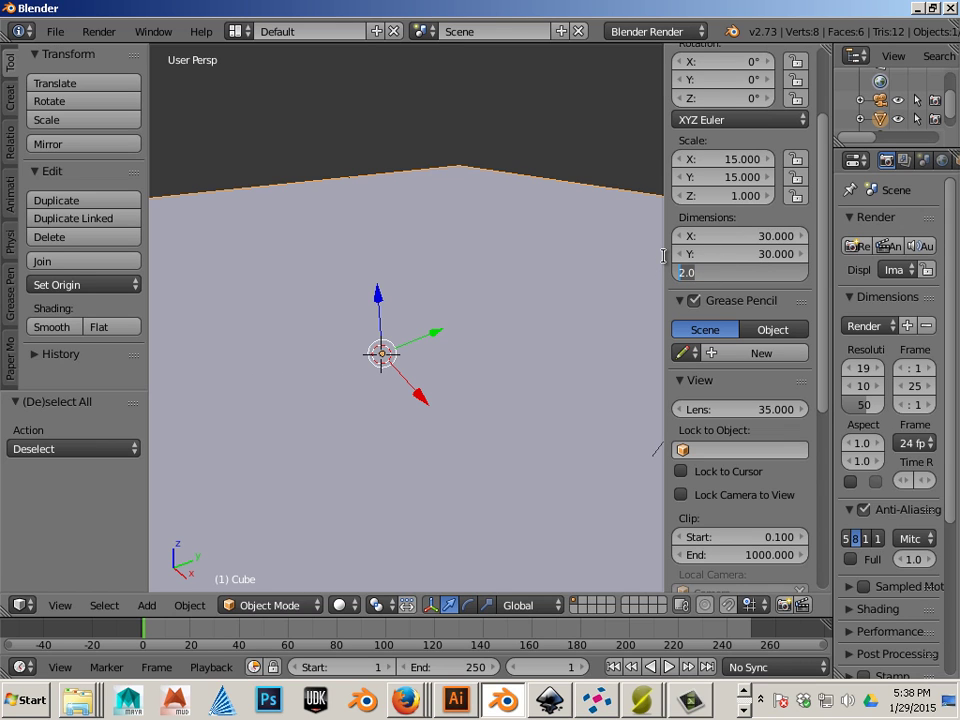
type("20")
key("Return")
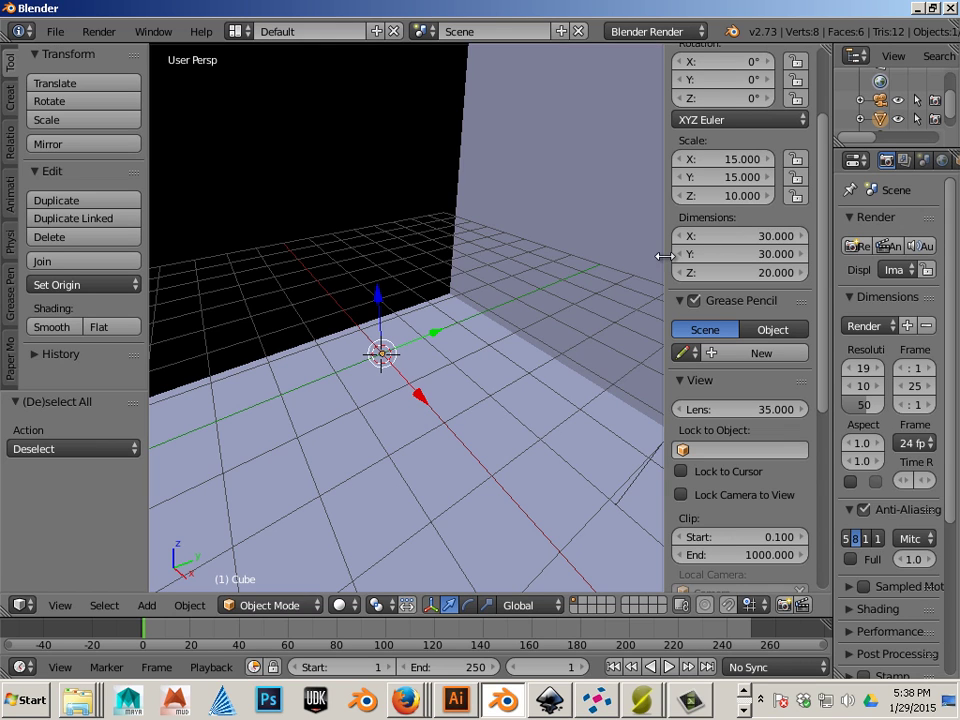
scroll(493, 319, "down", 5)
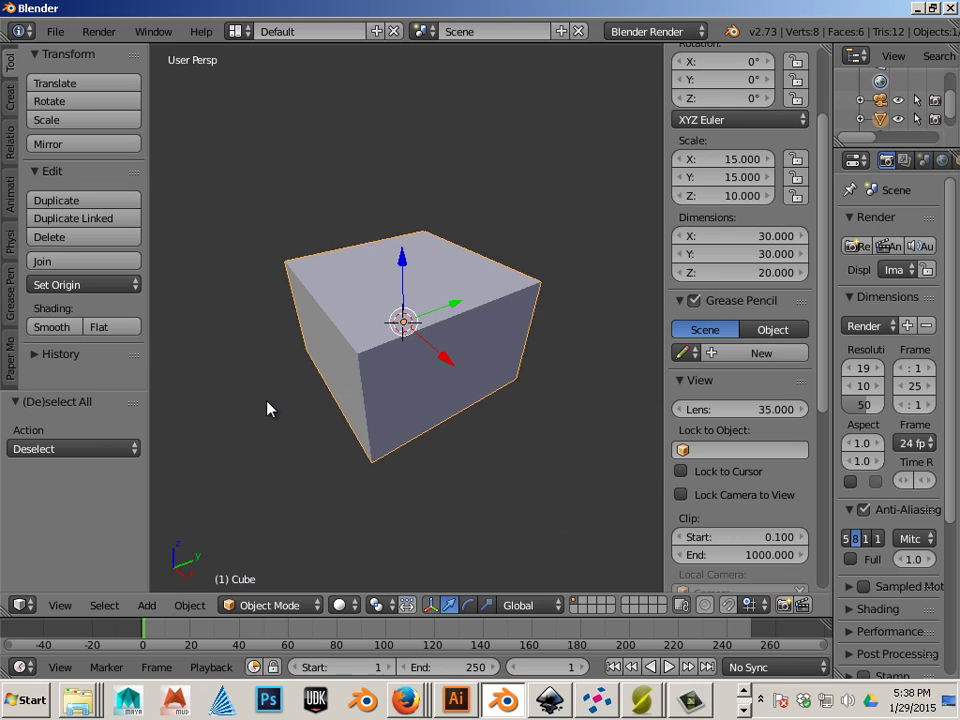
Step: Select the resized box and duplicate it in place without moving the copy
key("a")
middle_click_drag(268, 407, 365, 417)
right_click(381, 404)
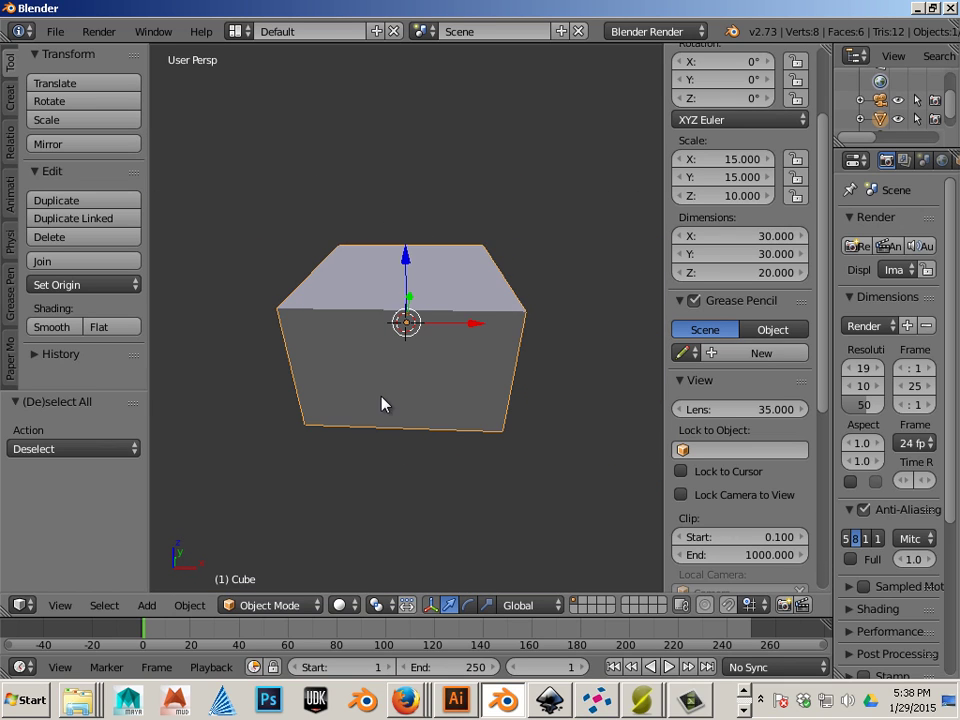
scroll(377, 404, "up", 4)
scroll(377, 404, "down", 4)
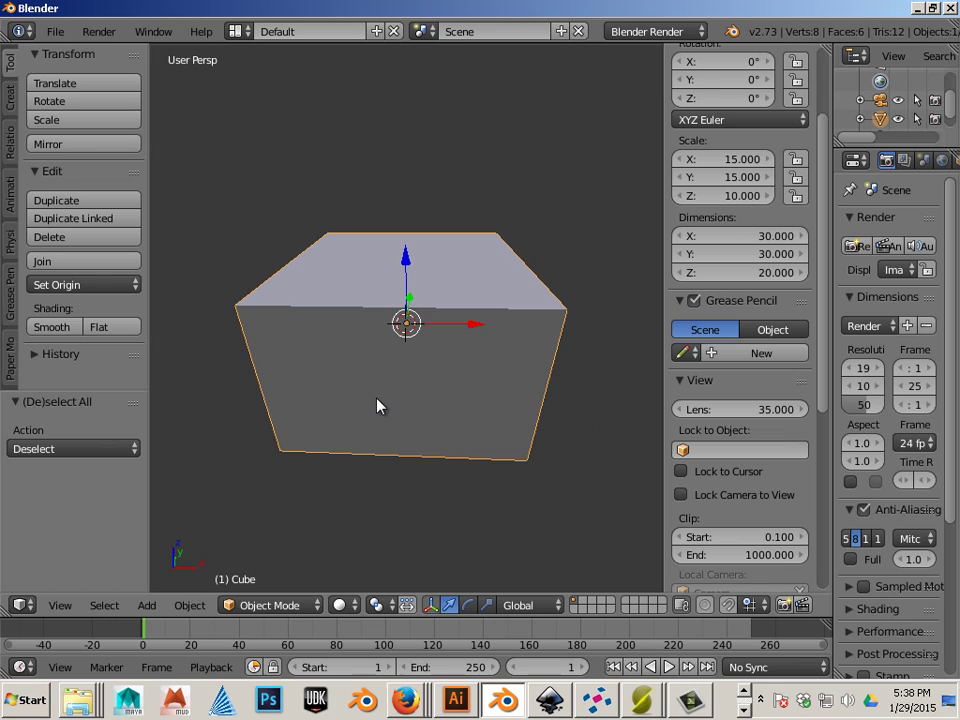
scroll(377, 404, "up", 2)
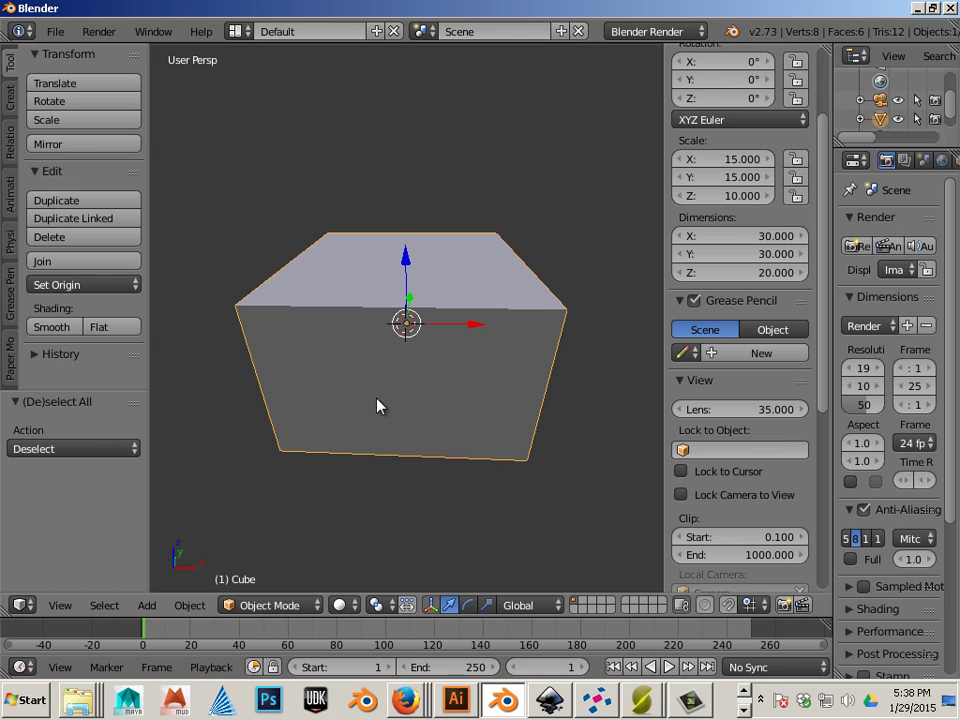
key("shift+d")
right_click(432, 358)
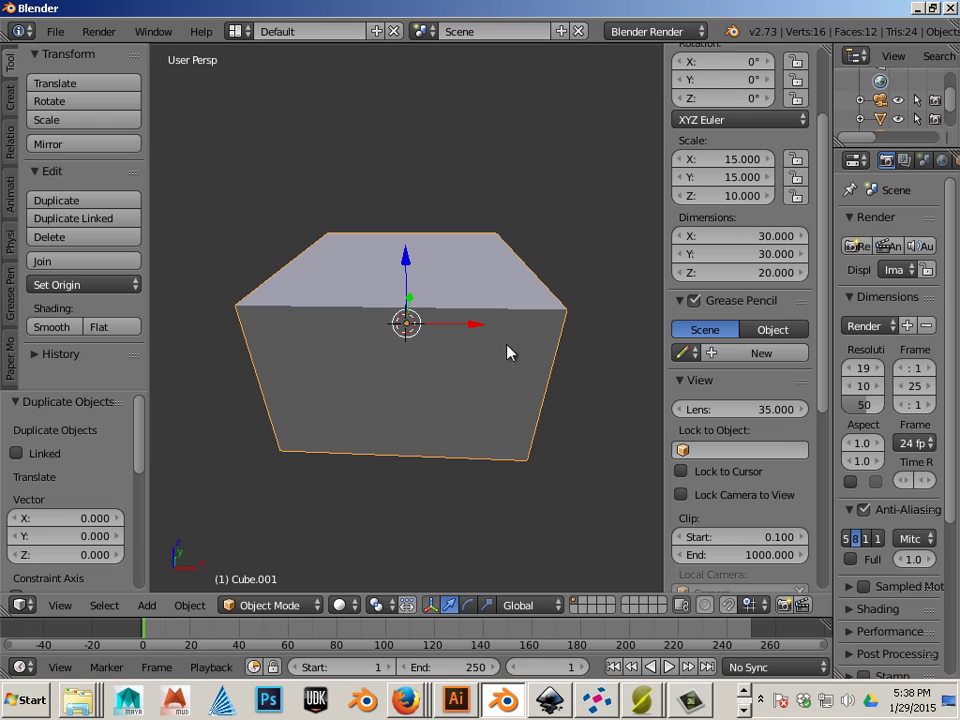
Step: Set the duplicate's X and Y dimensions to 25
left_click(776, 237)
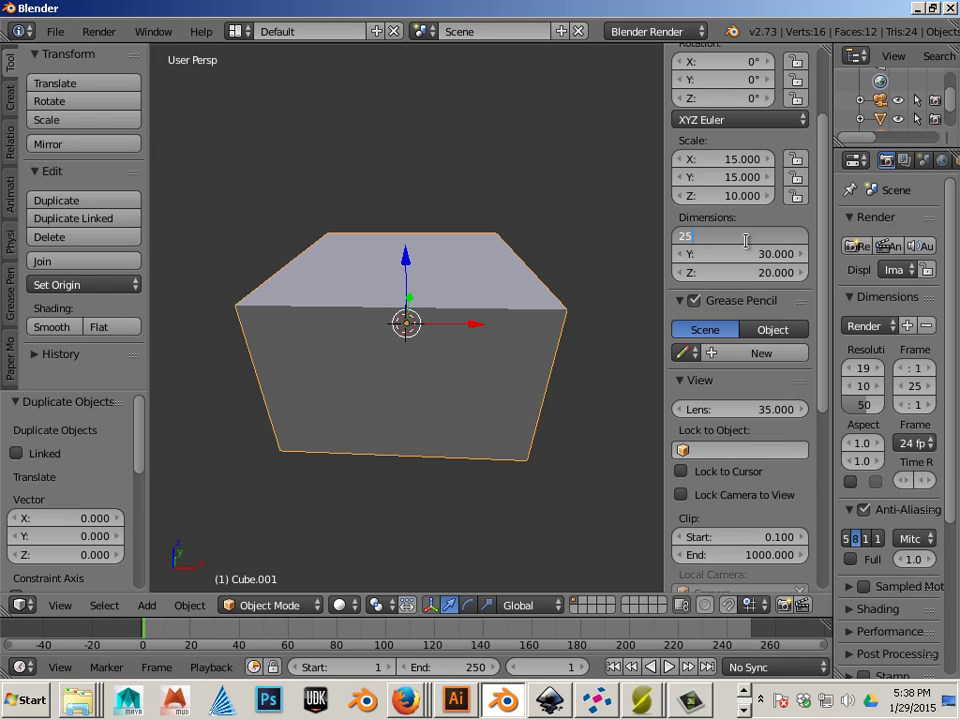
type("25")
key("Return")
left_click(760, 255)
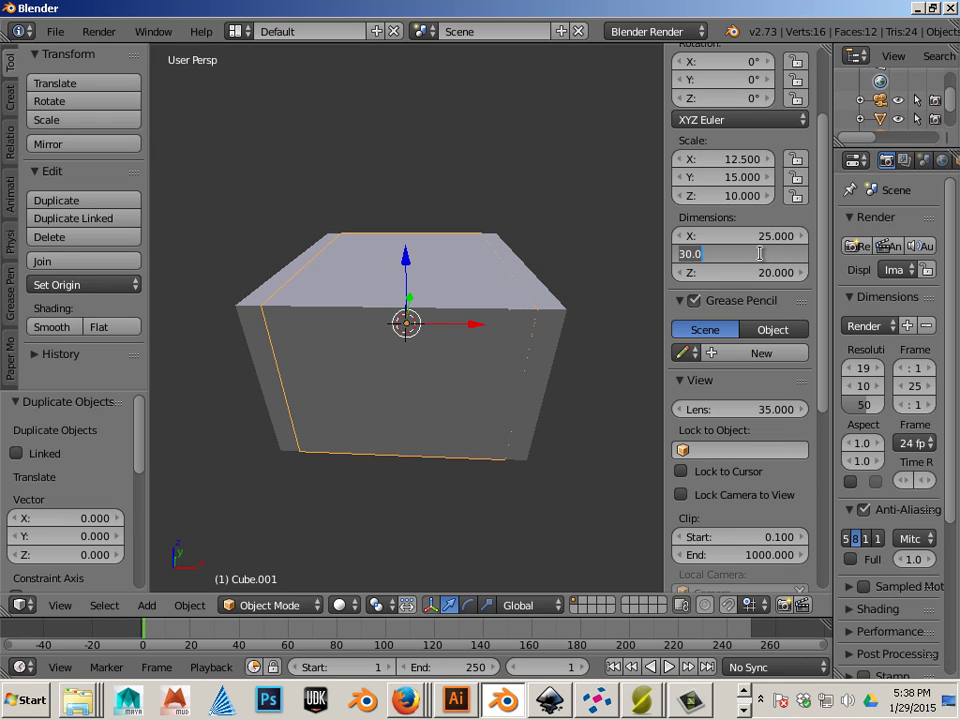
type("25")
key("Return")
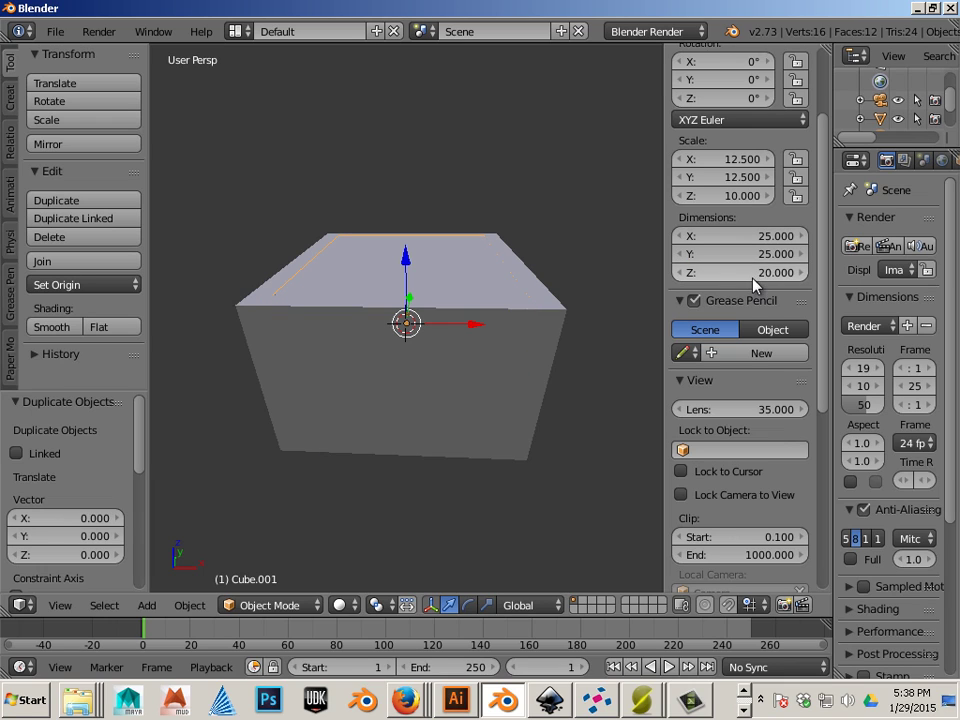
Step: Raise the smaller box about 2.5 units along Z so its upper part protrudes above the larger box, using a front orthographic wireframe view
mouse_move(405, 252)
left_mouse_down()
mouse_move(407, 238)
mouse_move(405, 251)
left_mouse_up()
left_click(406, 249)
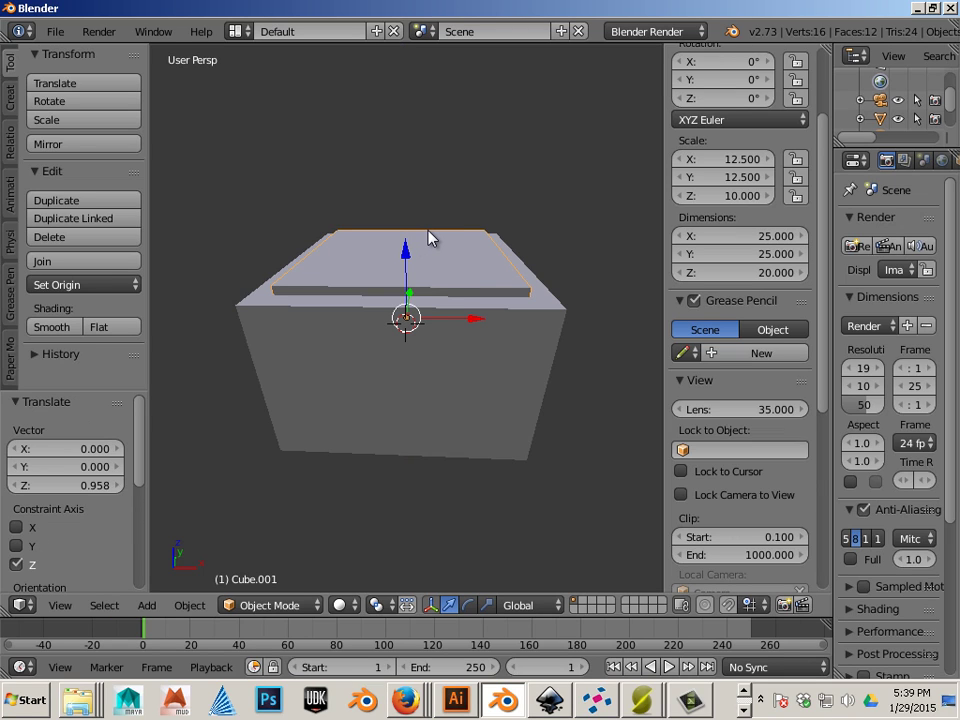
key("KP_5")
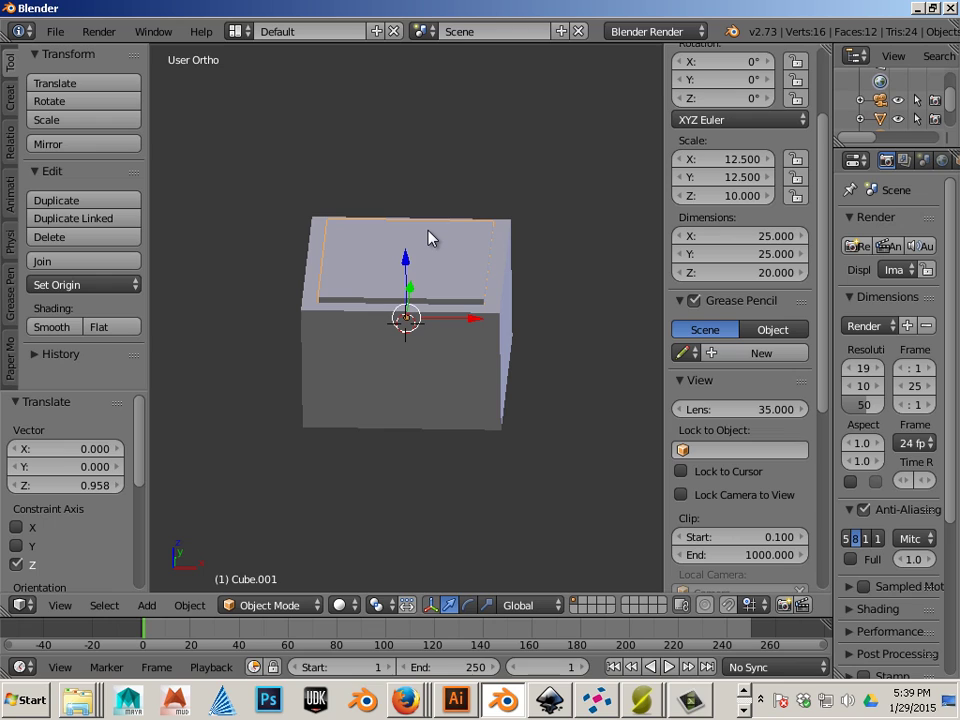
key("KP_1")
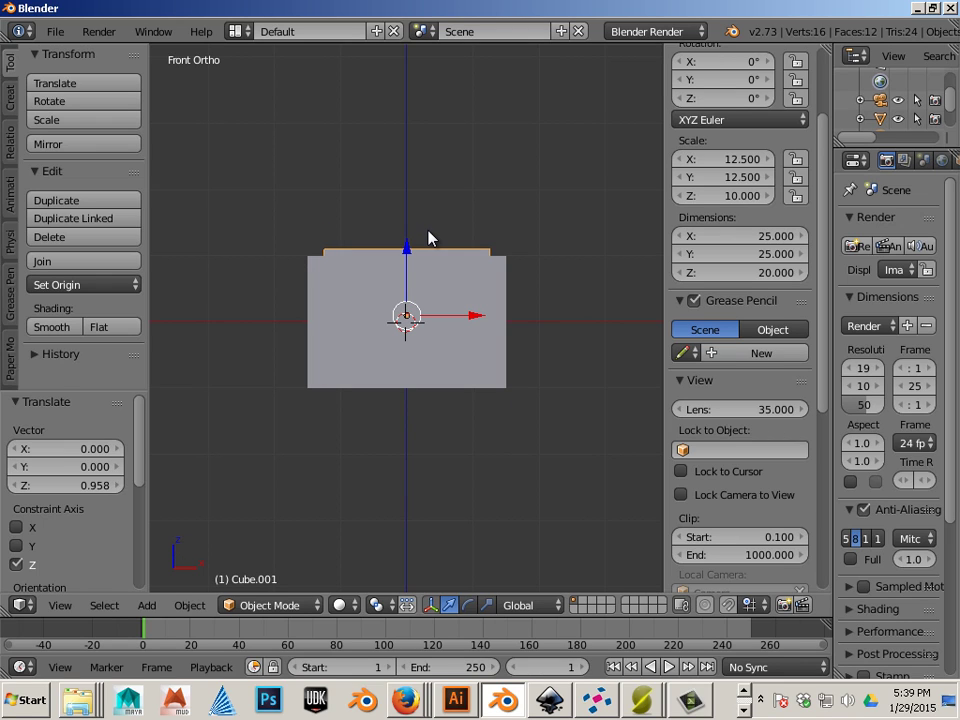
key("z")
scroll(422, 243, "up", 3)
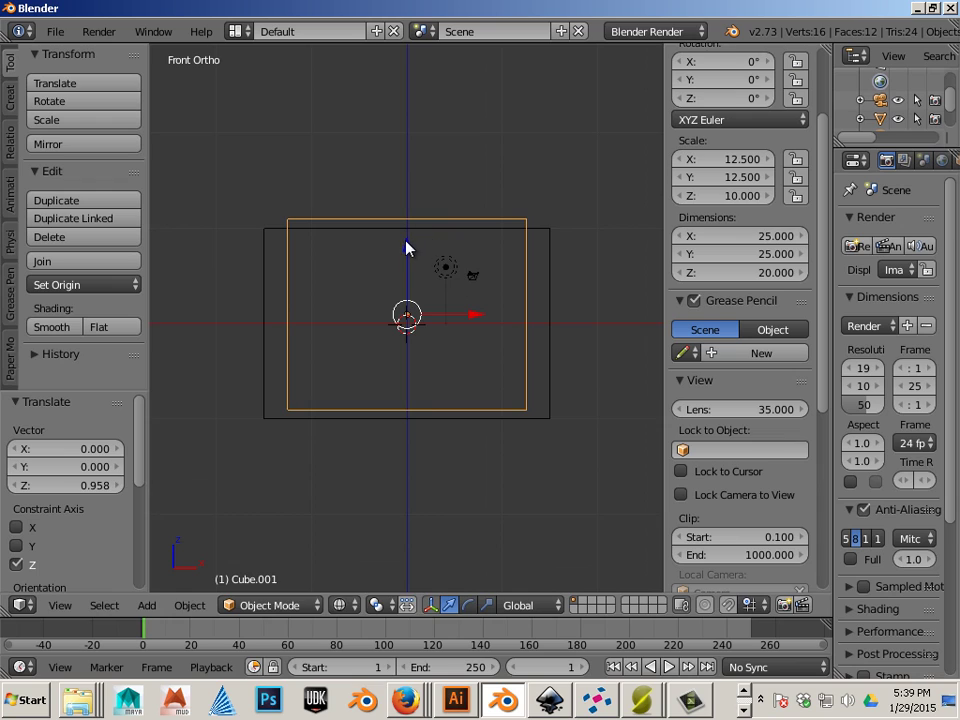
left_click_drag(406, 248, 410, 235)
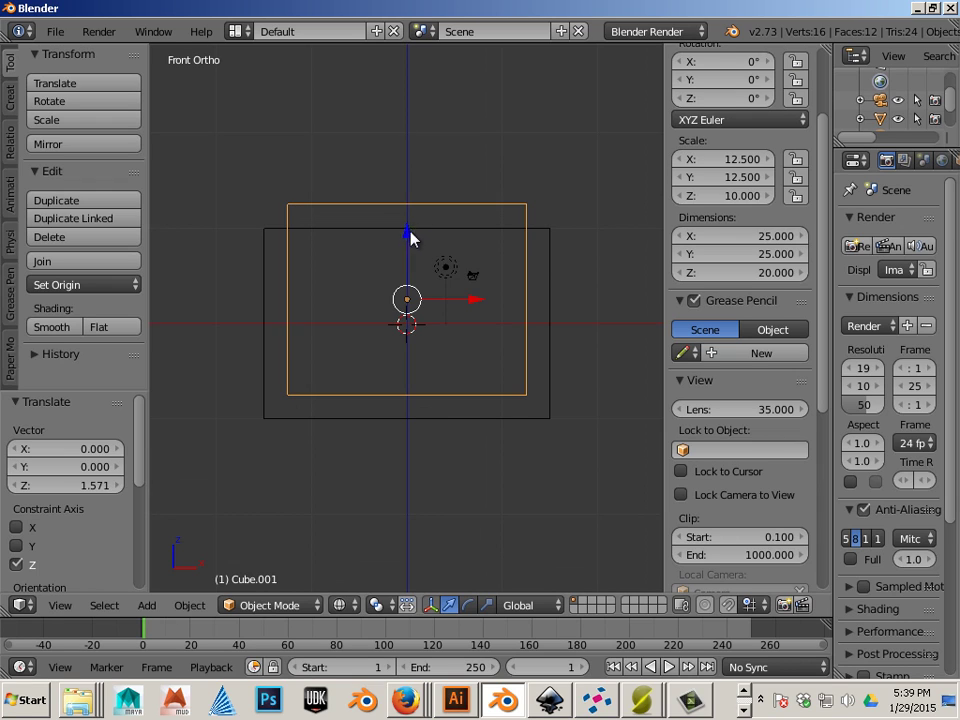
Step: Duplicate the smaller inner box and move the copy about 35.1 units in the negative X direction, clear of the larger box
right_click(549, 262)
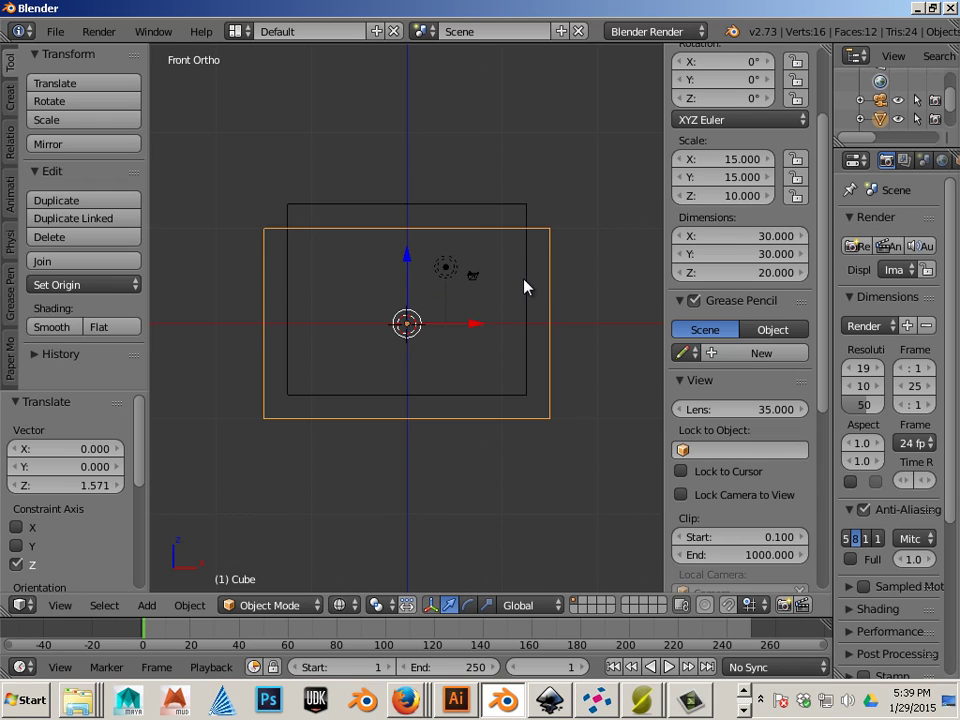
right_click(523, 279)
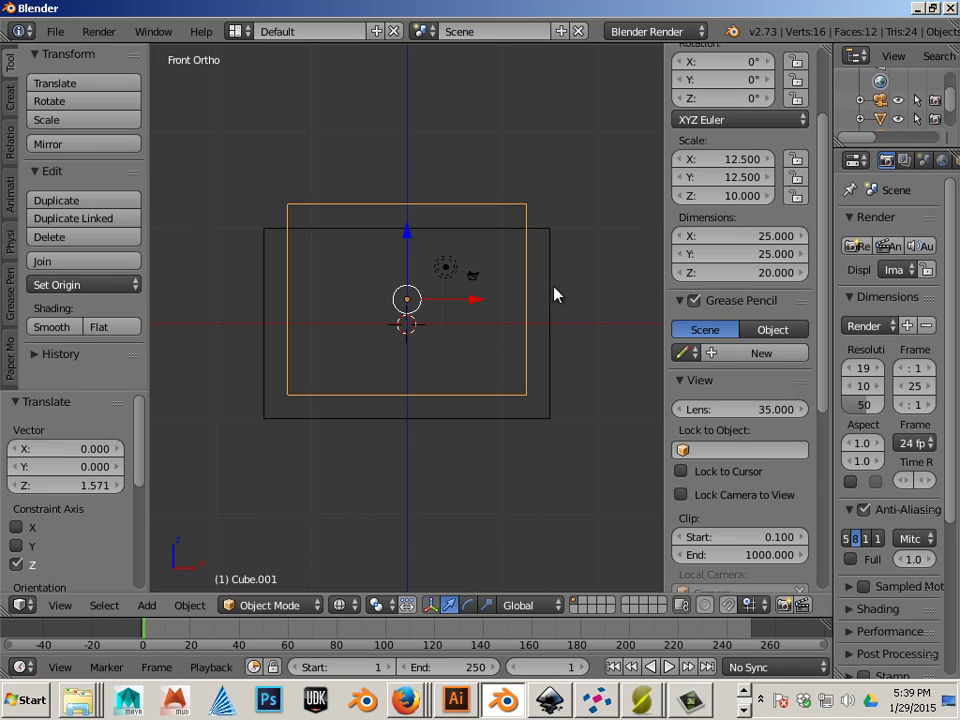
scroll(577, 296, "down", 1)
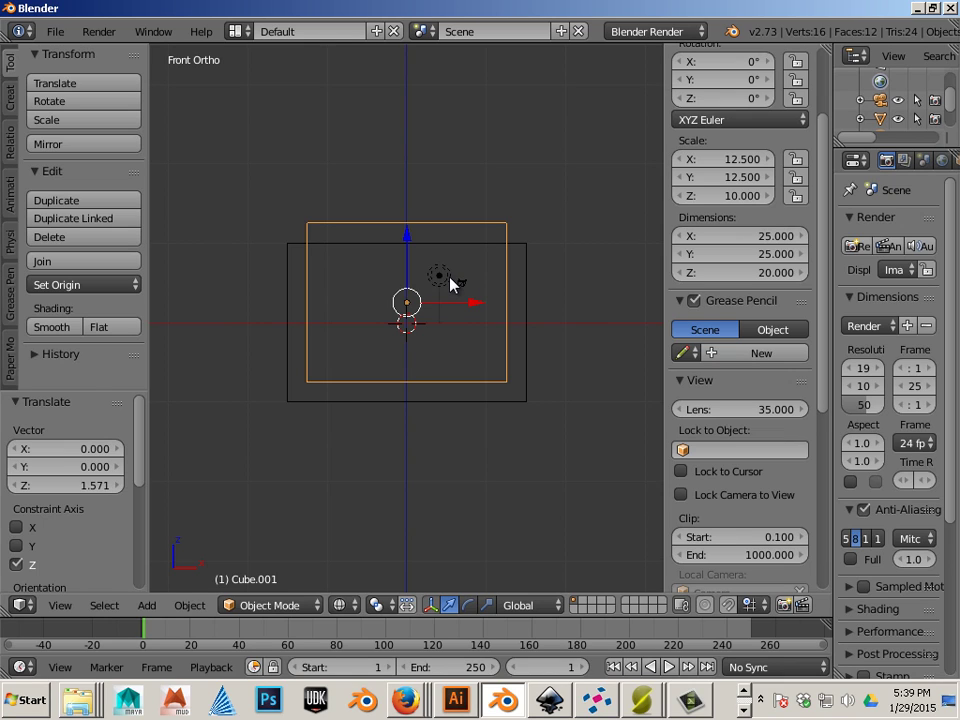
key("shift+d")
key("Escape")
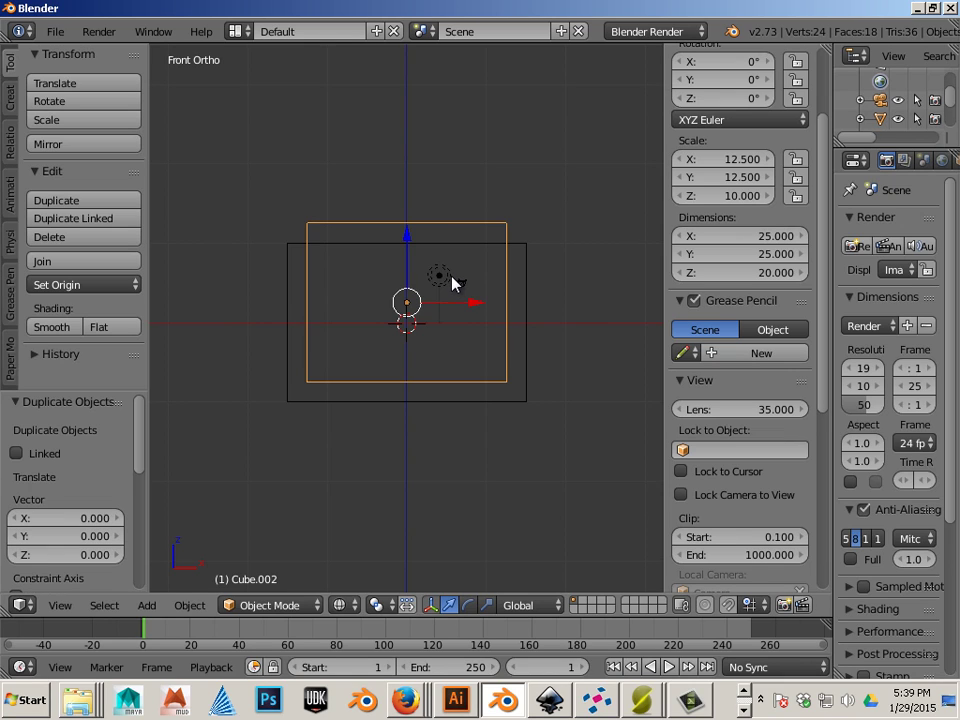
key("g")
key("x")
left_click(60, 300)
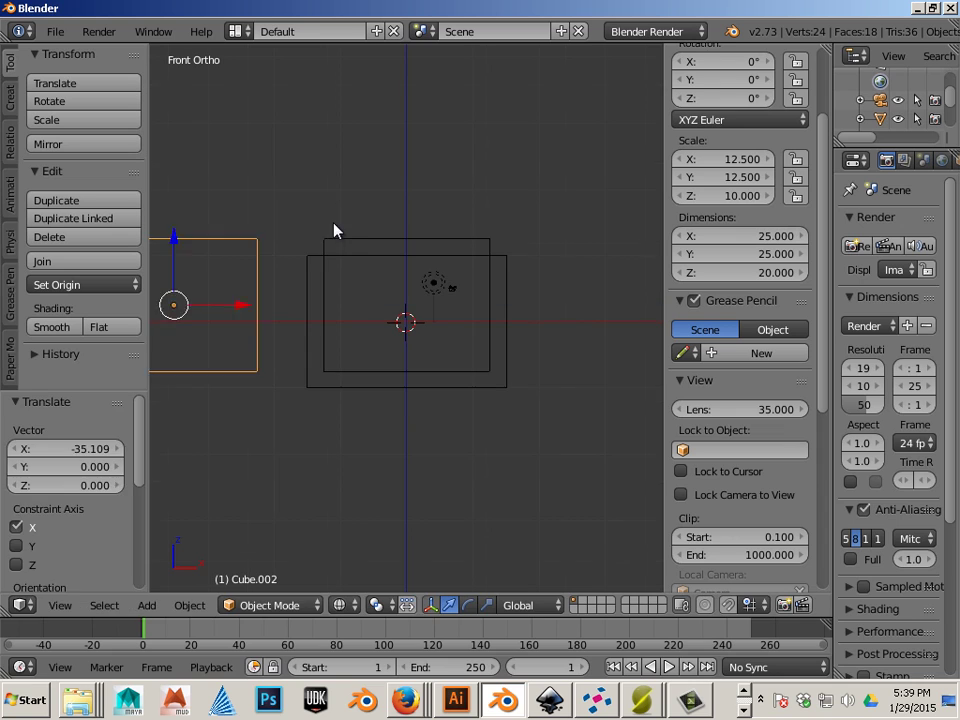
Step: Widen the properties area and add a Boolean modifier to the larger outer box
key("a")
right_click(367, 246)
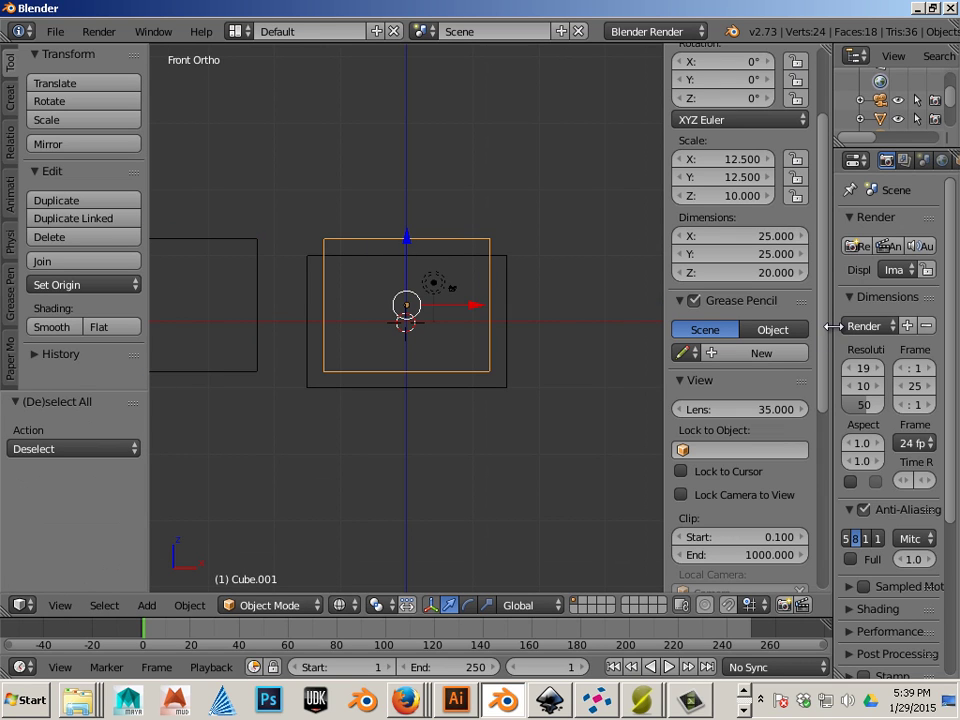
left_click_drag(829, 326, 665, 326)
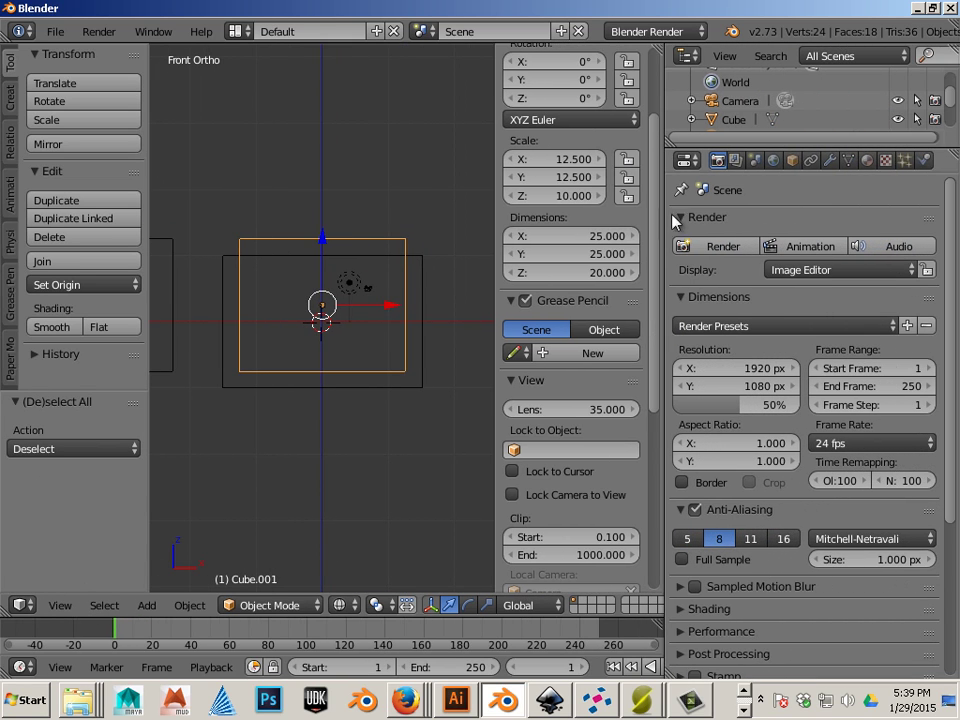
left_click(792, 160)
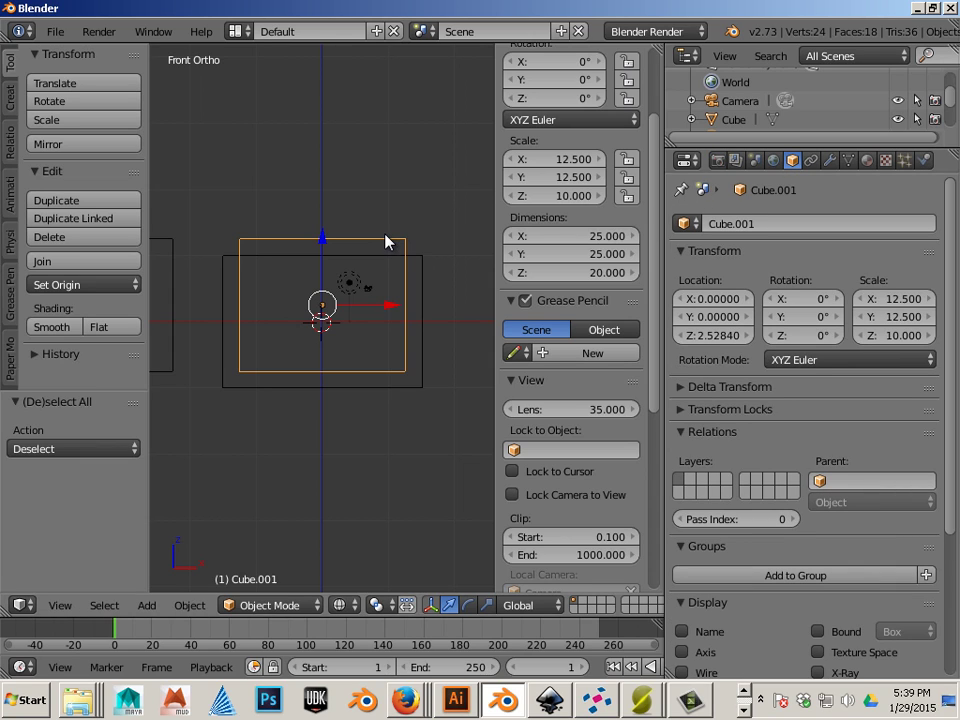
right_click(420, 275)
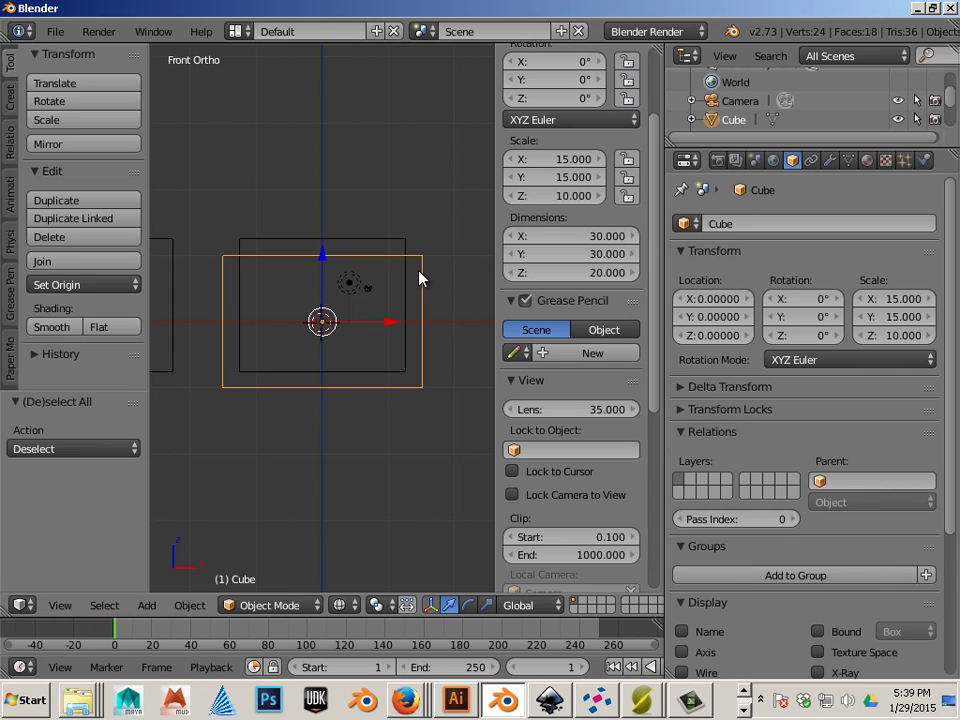
left_click(830, 160)
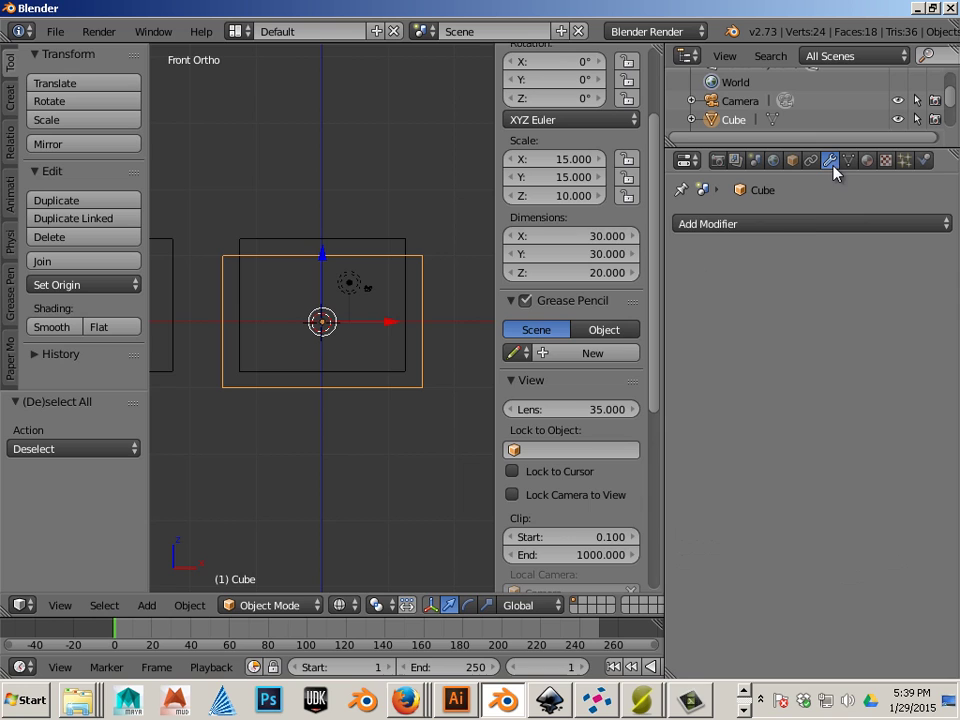
left_click(795, 226)
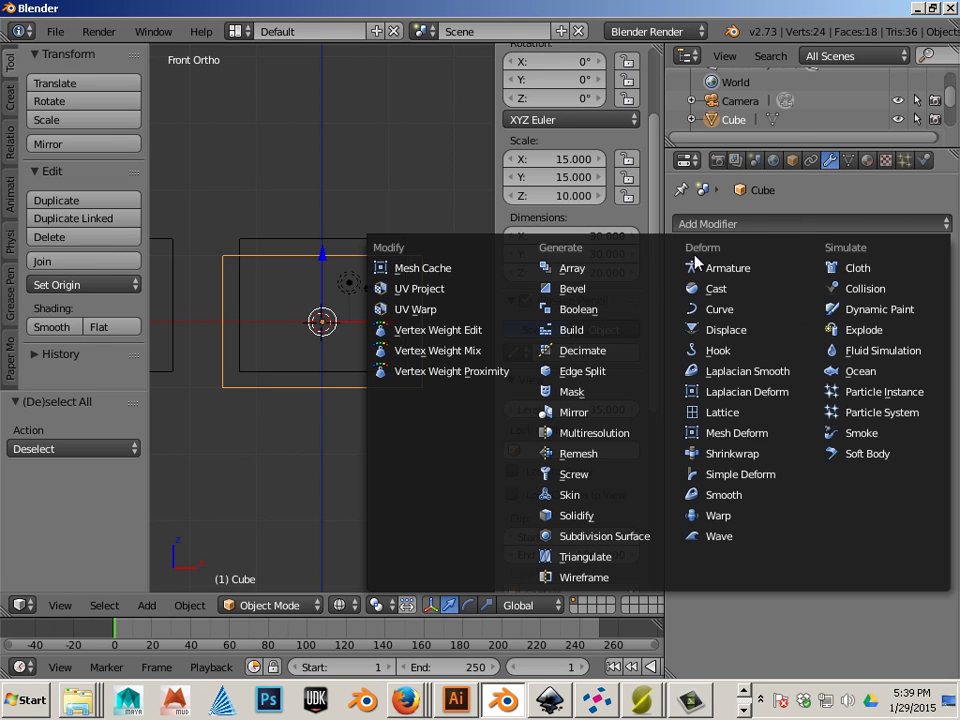
left_click(600, 307)
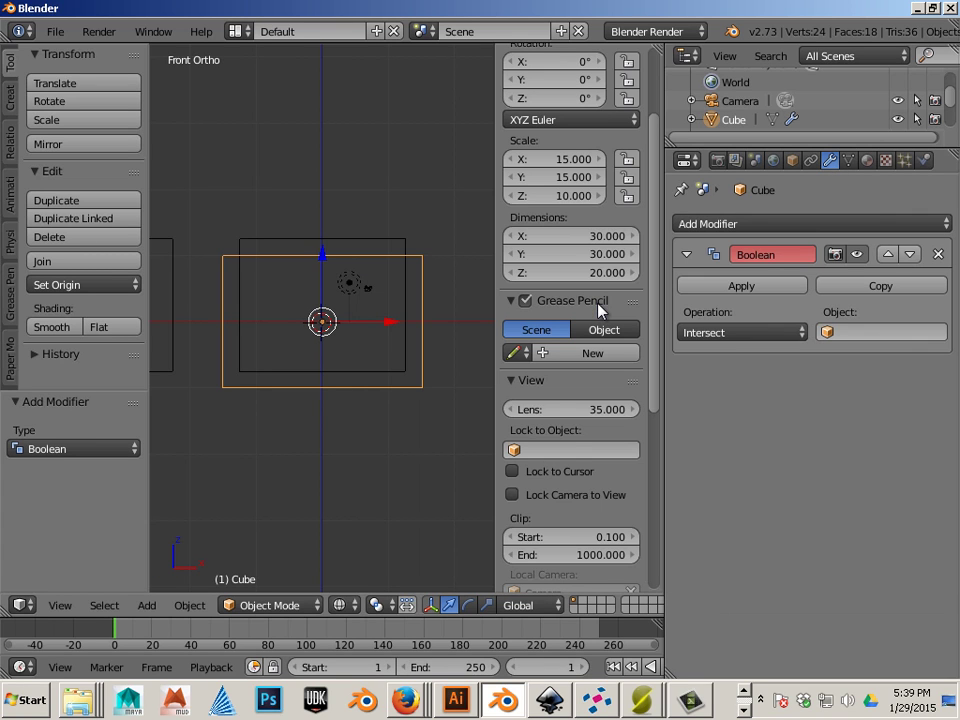
Step: Set the Boolean modifier's operation to Difference with Cube.001 as the cutting object
left_click(722, 333)
left_click(728, 271)
left_click(828, 332)
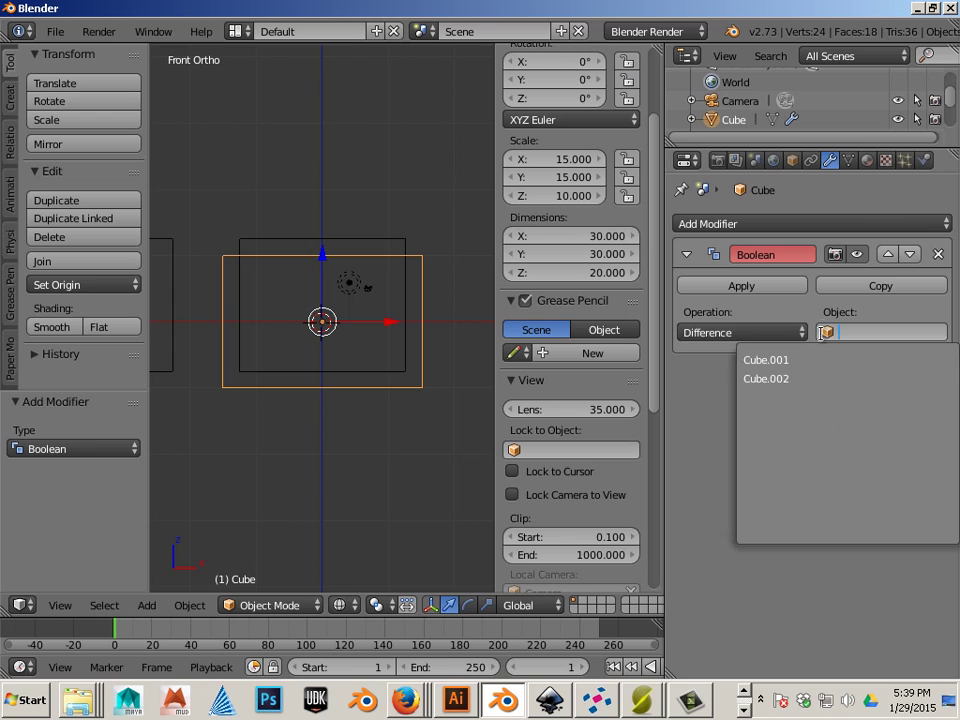
left_click(806, 357)
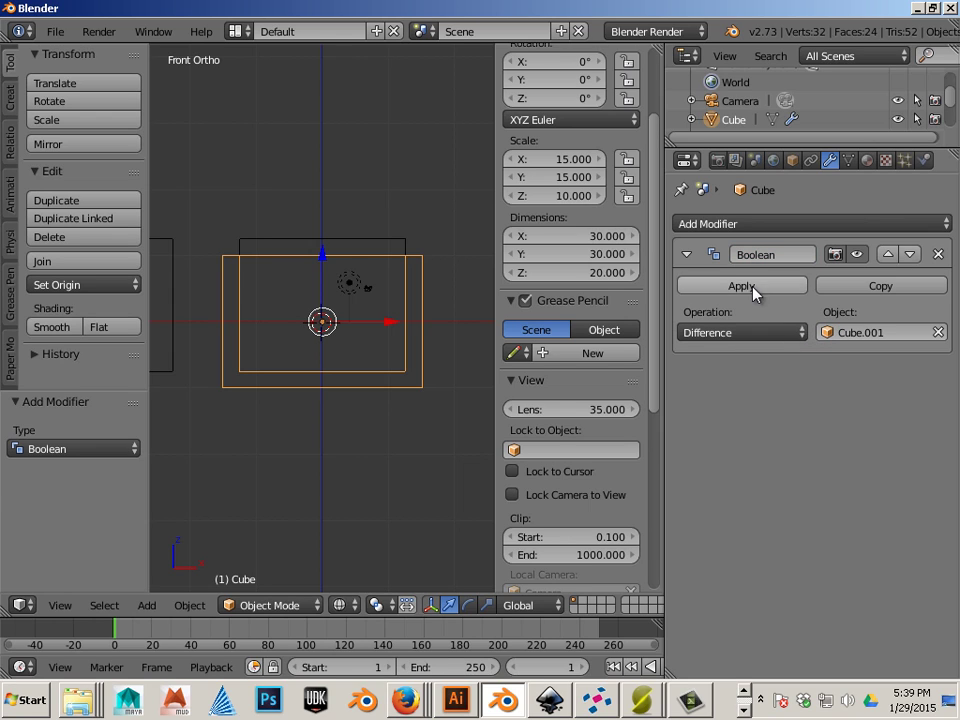
Step: Apply the larger box's Boolean modifier and move the smaller cutting box up about 28.1 units along Z, clear of the larger box
left_click(698, 289)
right_click(401, 246)
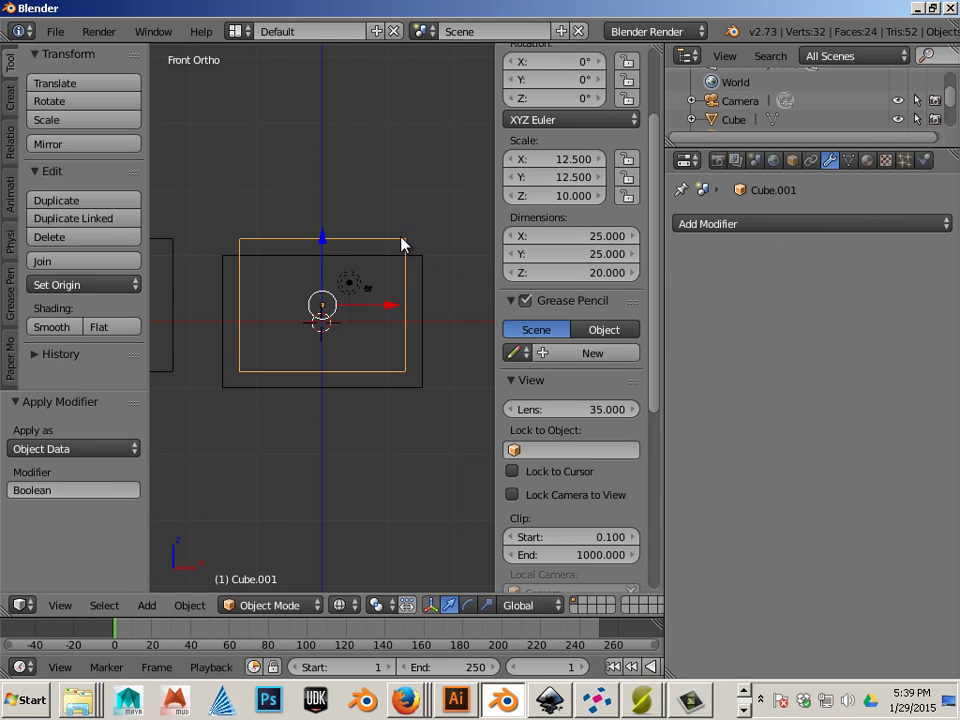
key("g")
key("z")
left_click(322, 103)
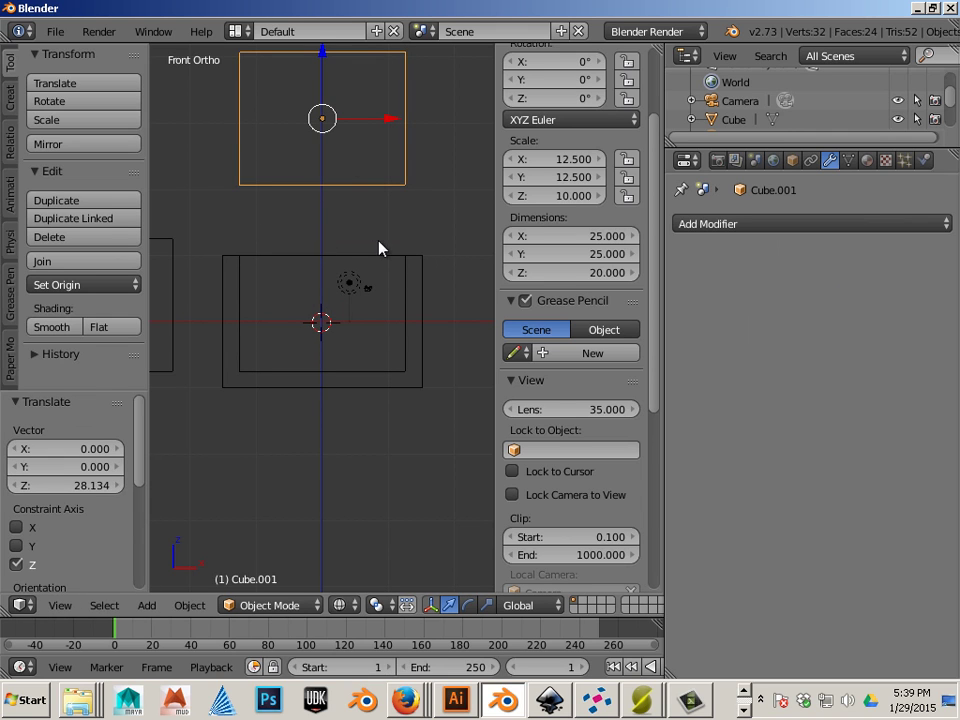
Step: Lower the smaller box about 12.5 units along Z to just above the larger box, using solid shading and an angled view
key("z")
mouse_move(418, 261)
middle_mouse_down()
mouse_move(360, 360)
mouse_move(291, 347)
mouse_move(228, 315)
mouse_move(358, 328)
mouse_move(377, 315)
mouse_move(399, 321)
mouse_move(356, 294)
mouse_move(357, 243)
middle_mouse_up()
key("g")
key("z")
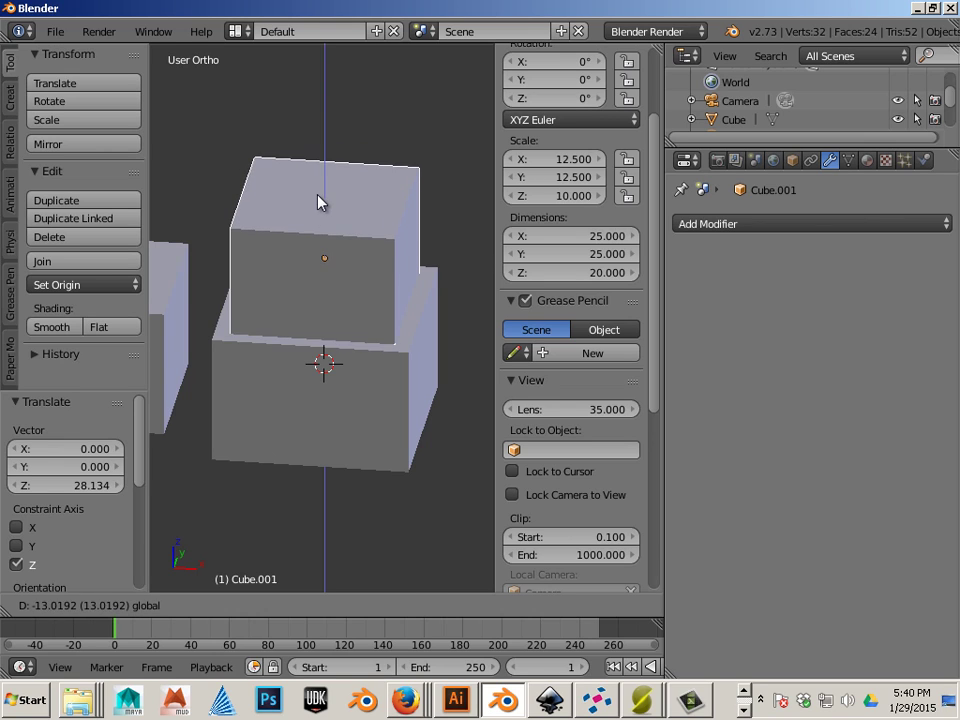
left_click(318, 199)
middle_click_drag(249, 306, 332, 339)
scroll(294, 360, "up", 1)
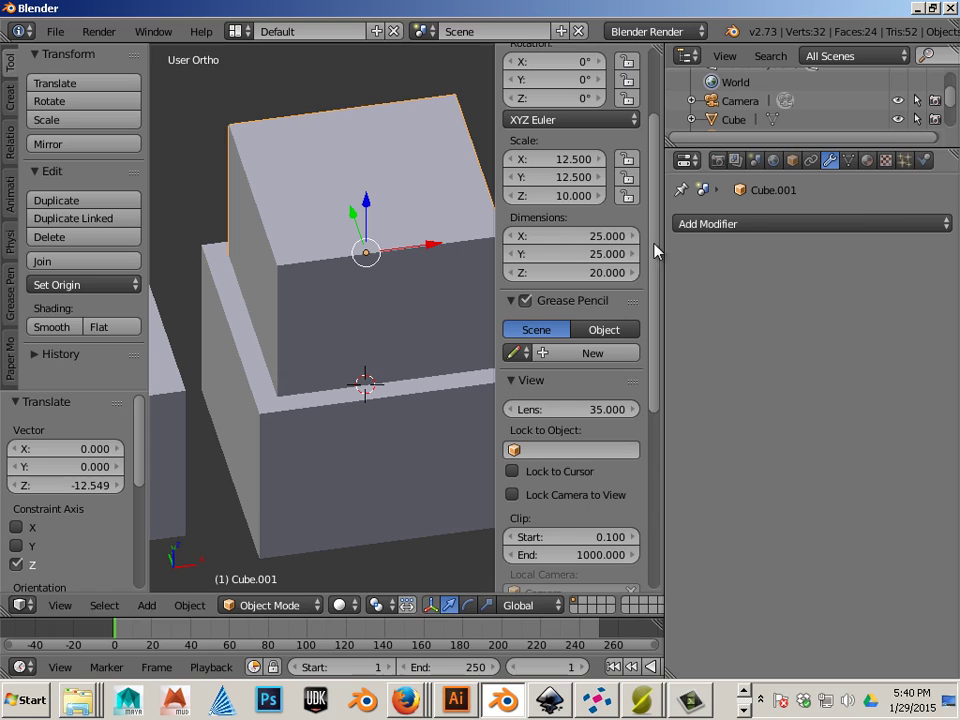
Step: Set the smaller box's X and Y dimensions to 24.5
left_click(609, 240)
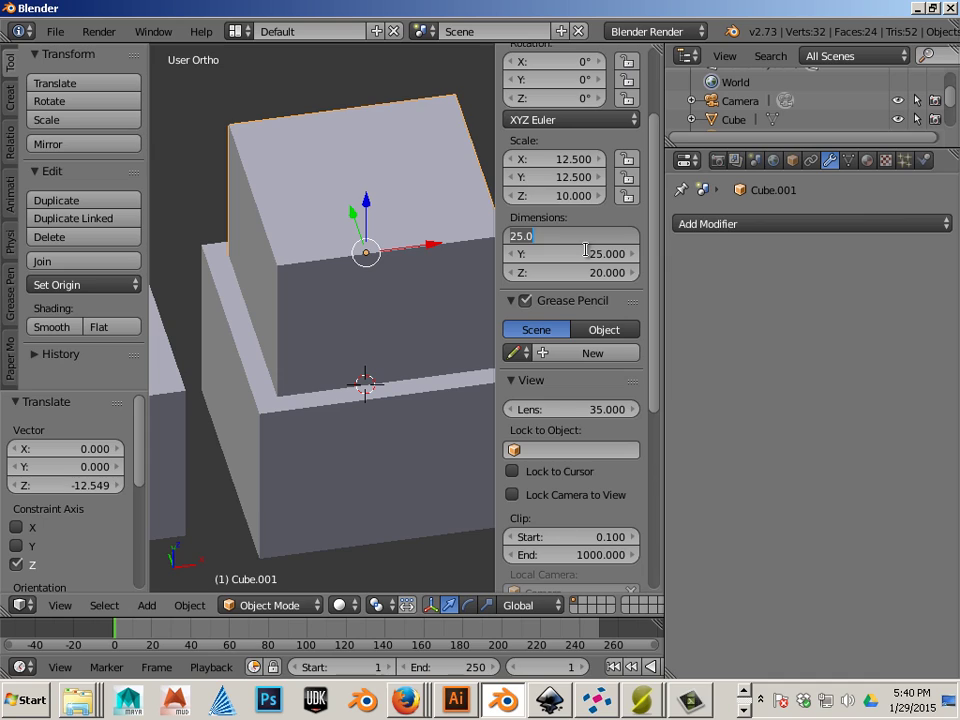
type("24")
type(".5")
key("Return")
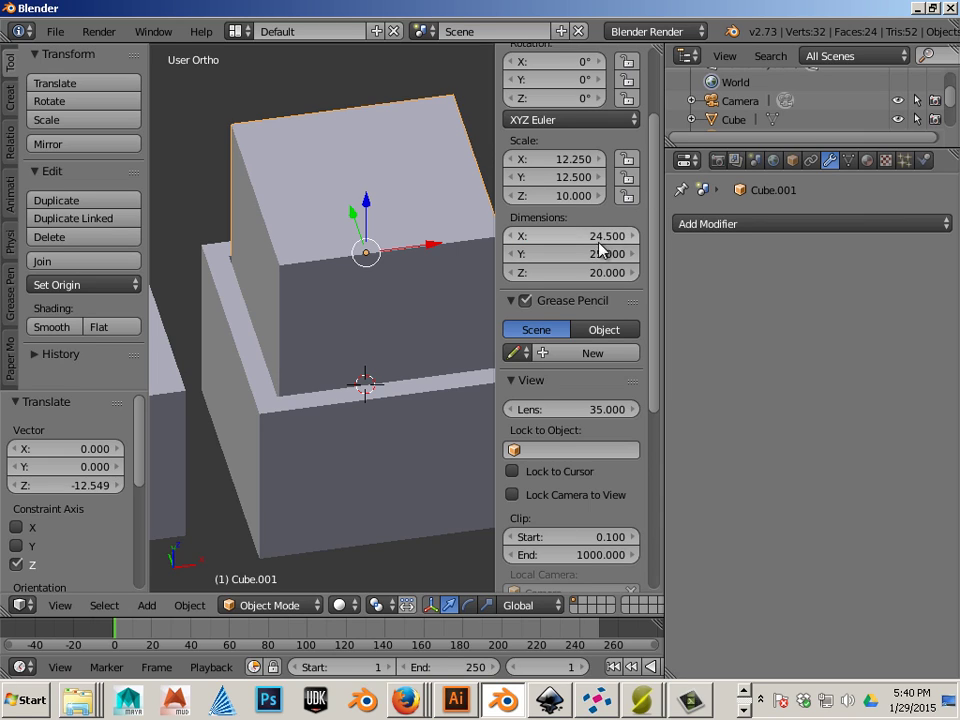
left_click(594, 254)
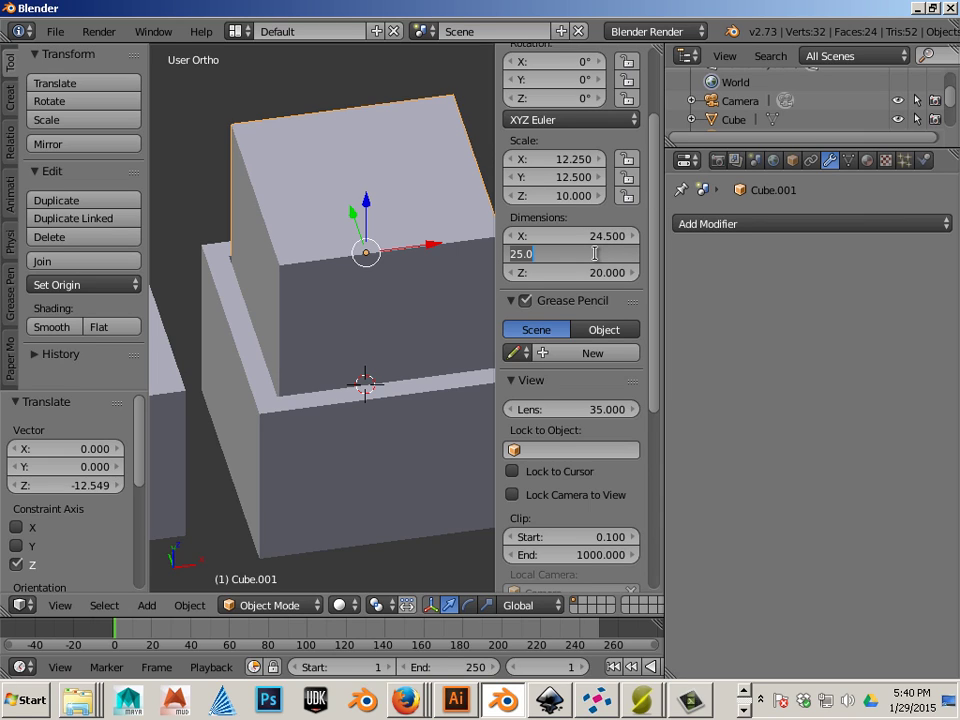
type("24.5")
key("Return")
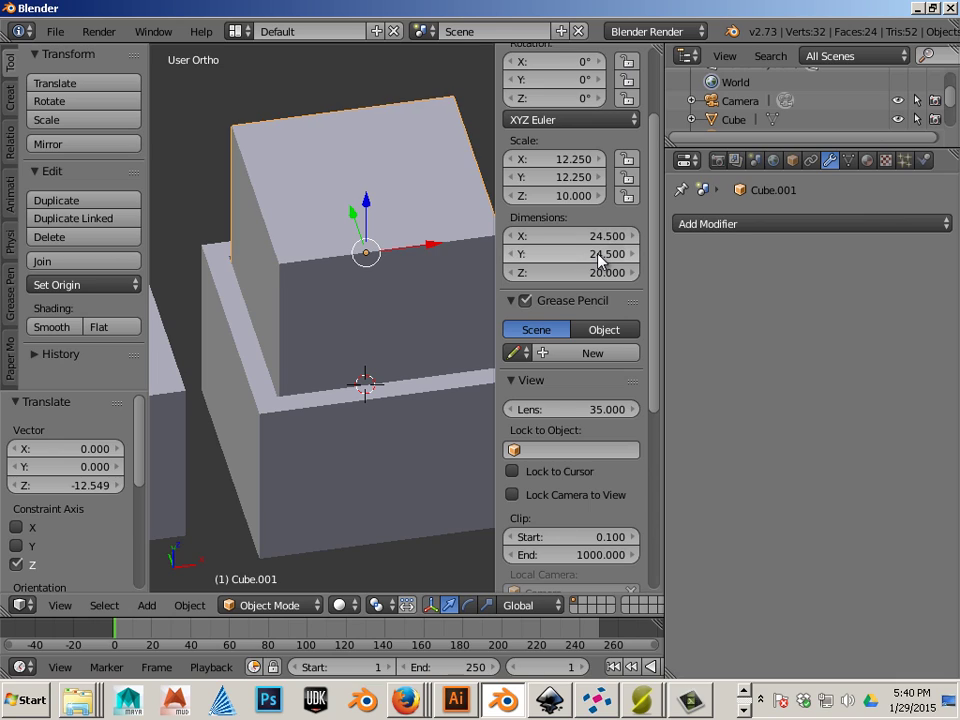
left_click(598, 256)
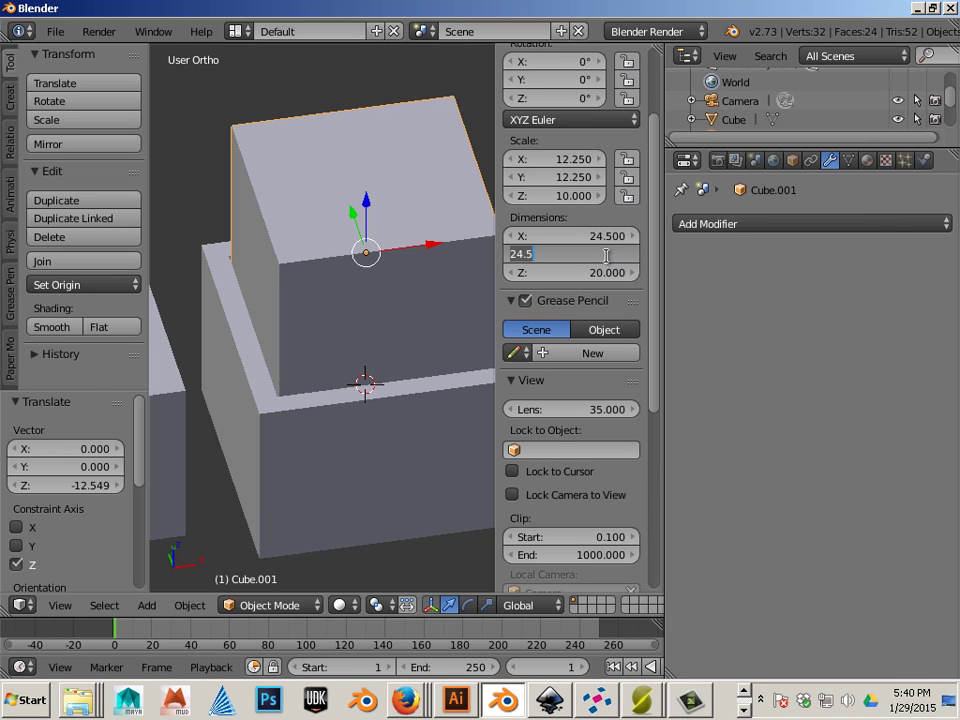
key("Return")
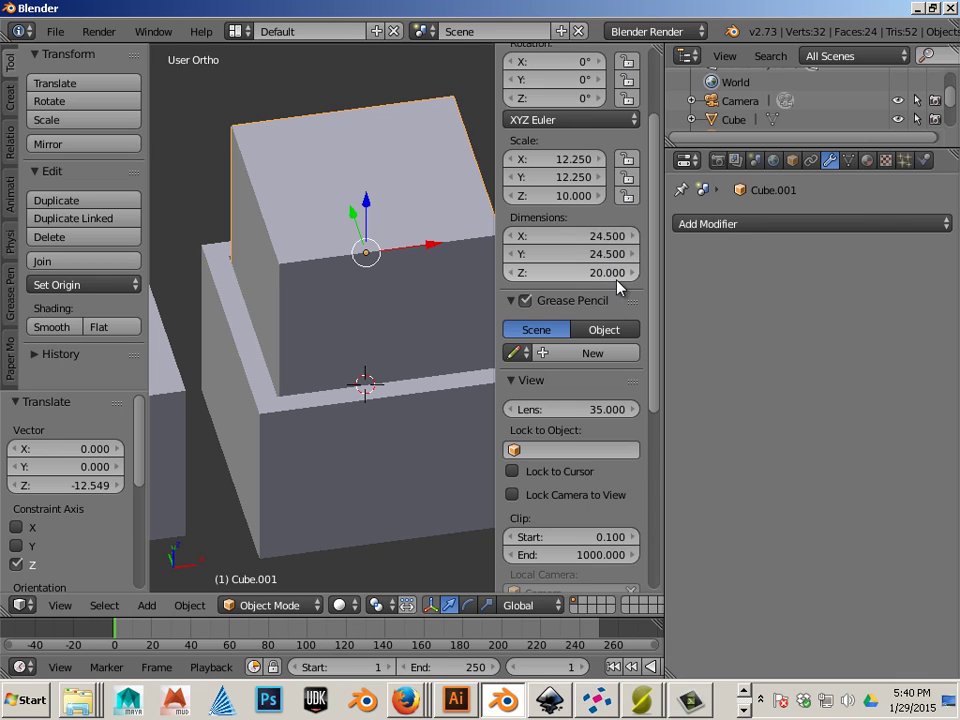
Step: Raise the smaller box about 0.6 units along the Z axis
key("g")
key("z")
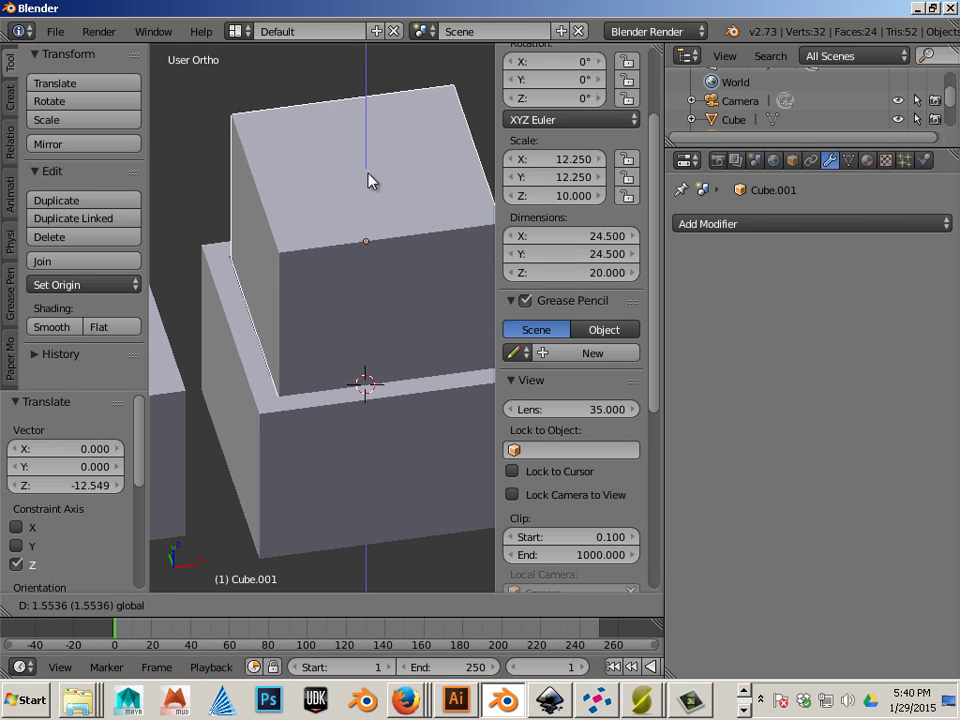
left_click(433, 161)
Step: Set the smaller box's X and Y dimensions to 24, using a top wireframe view to judge the gap to the opening
key("KP_7")
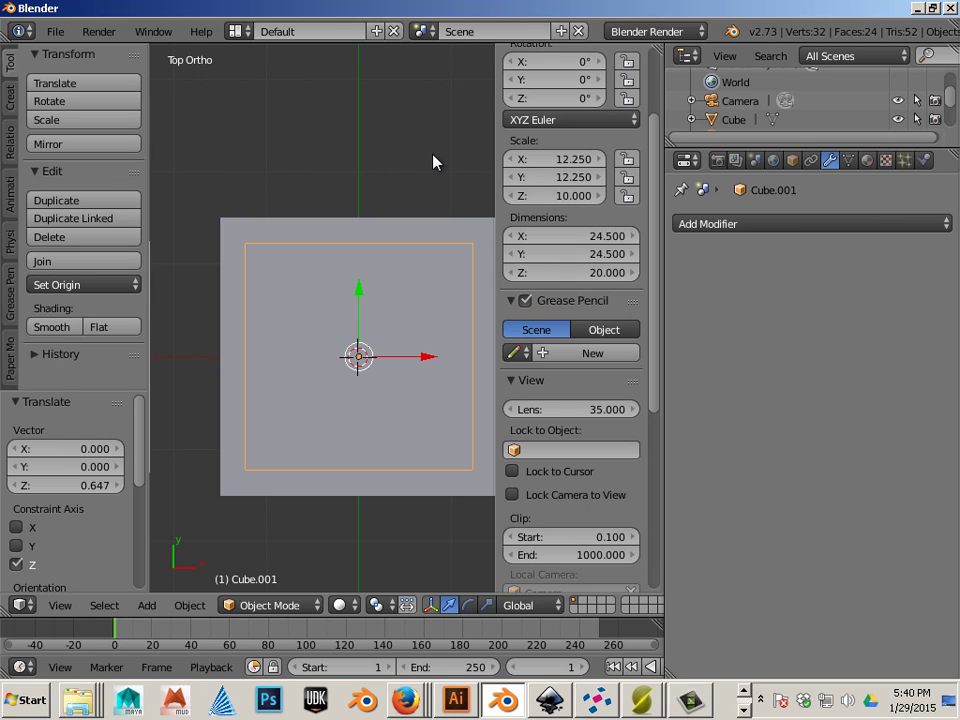
key("z")
scroll(420, 230, "up", 1)
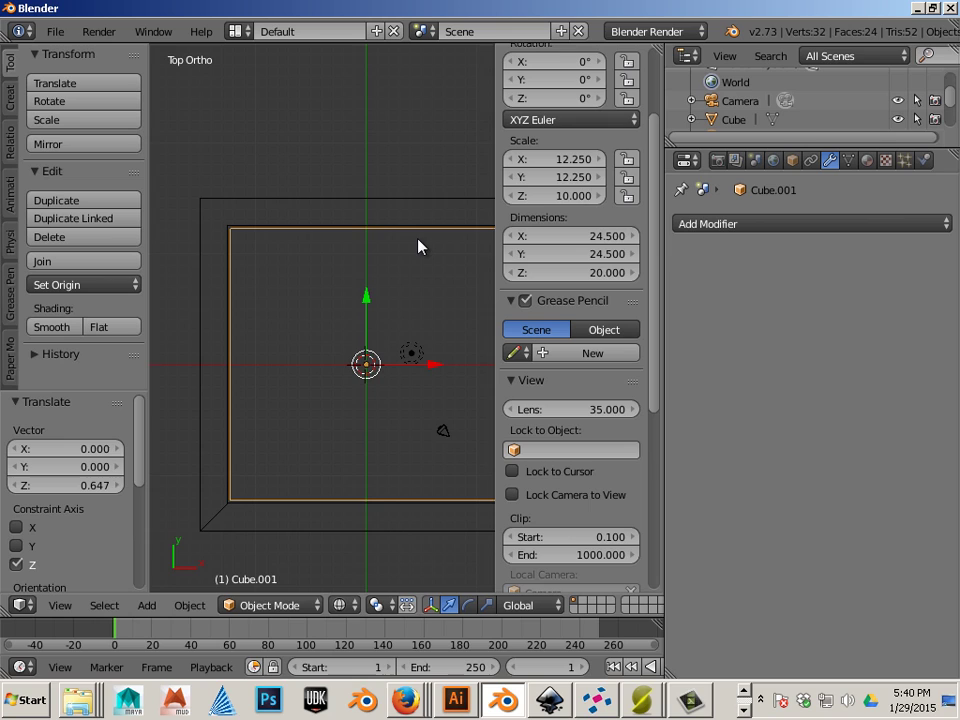
middle_click_drag(407, 251, 363, 238, "shift")
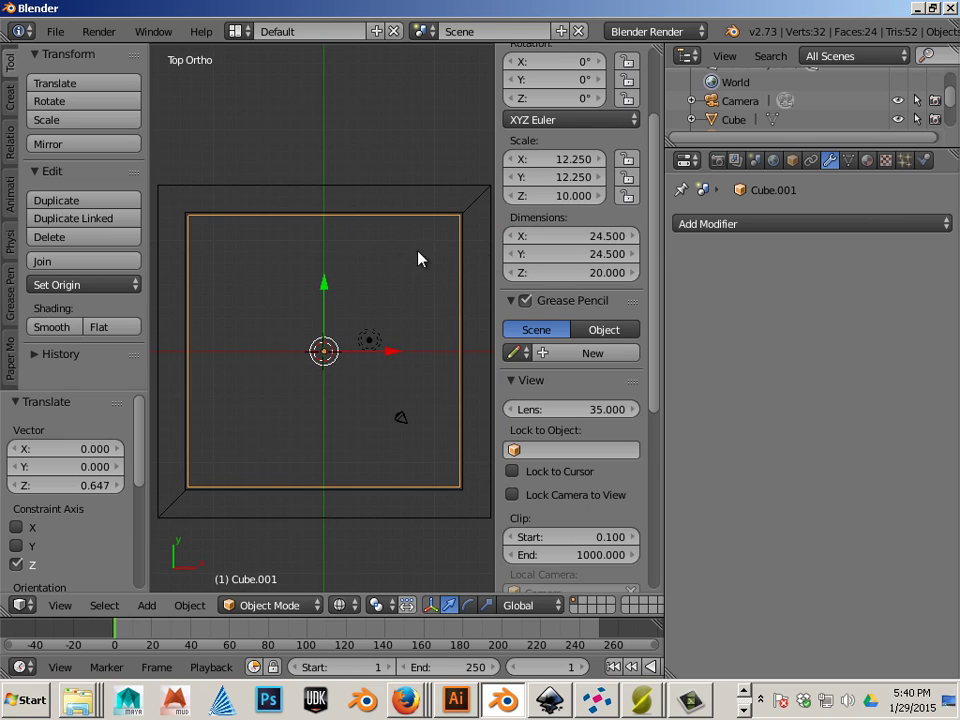
left_click(599, 237)
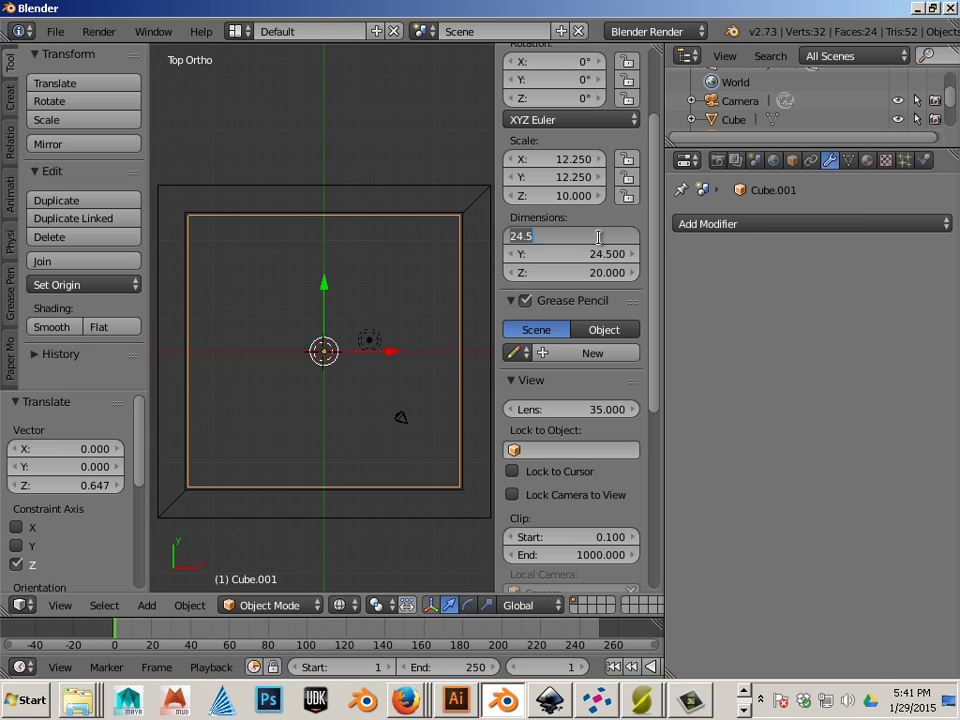
type("24")
key("Return")
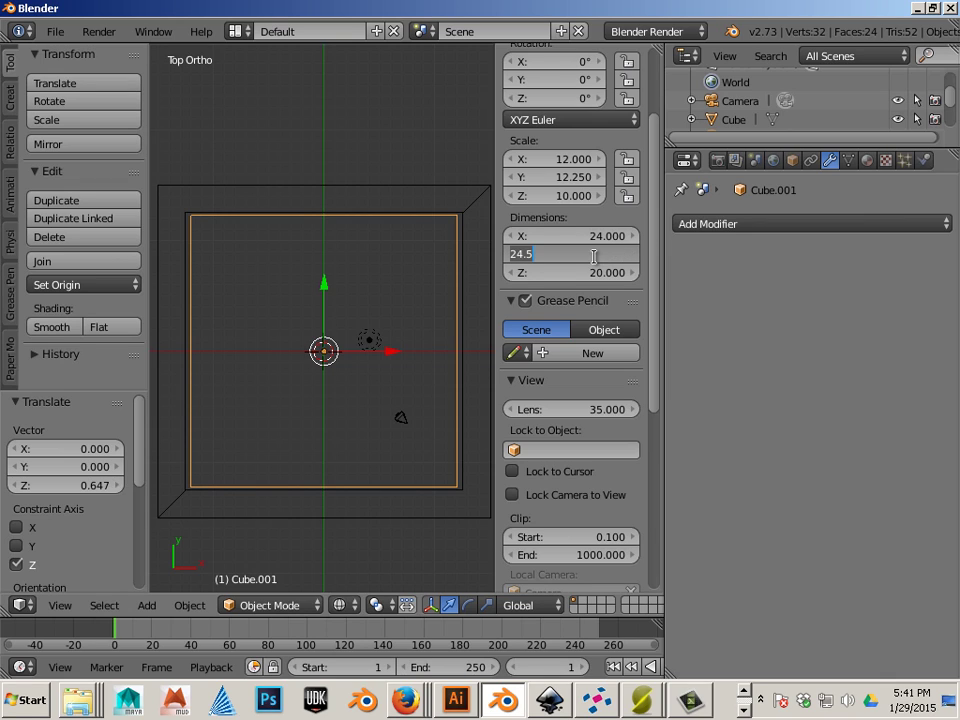
type("24")
key("Return")
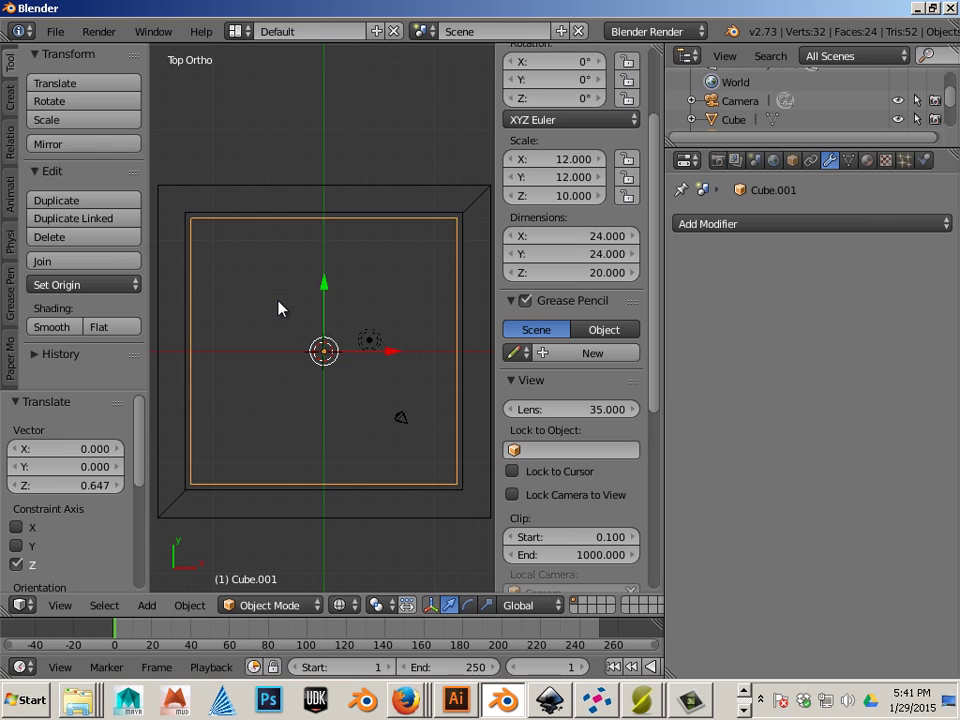
Step: Flatten the smaller box to about 3.5 units in Z and lower it about 10.1 units into the larger box's opening
key("z")
mouse_move(300, 349)
middle_mouse_down()
mouse_move(287, 349)
mouse_move(386, 214)
mouse_move(322, 243)
mouse_move(358, 343)
mouse_move(346, 310)
middle_mouse_up()
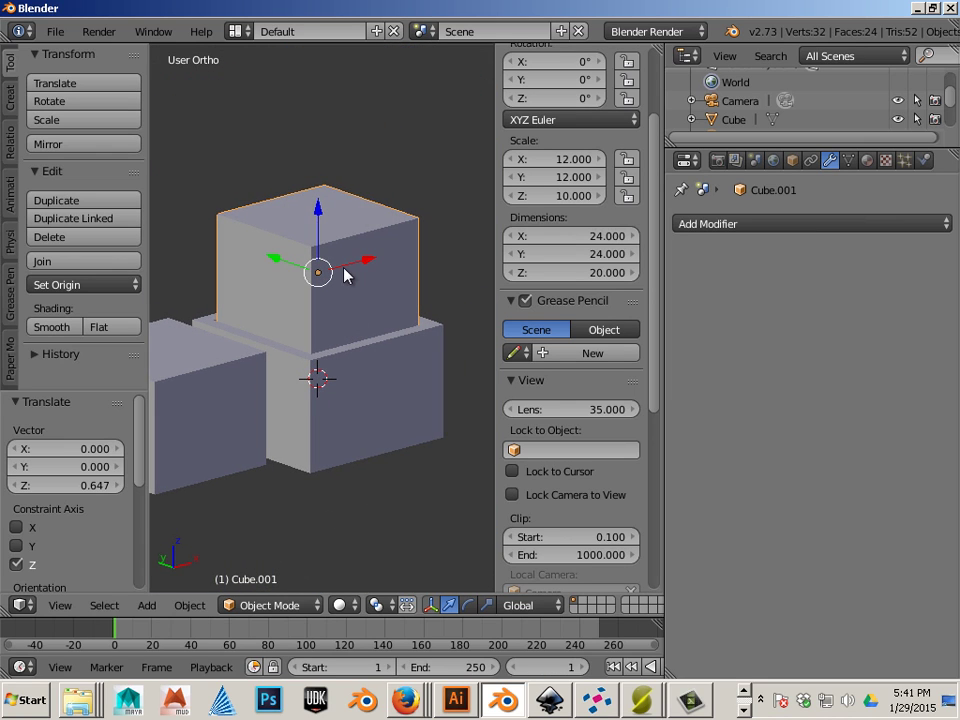
left_click_drag(321, 214, 321, 268)
left_click_drag(318, 218, 328, 289)
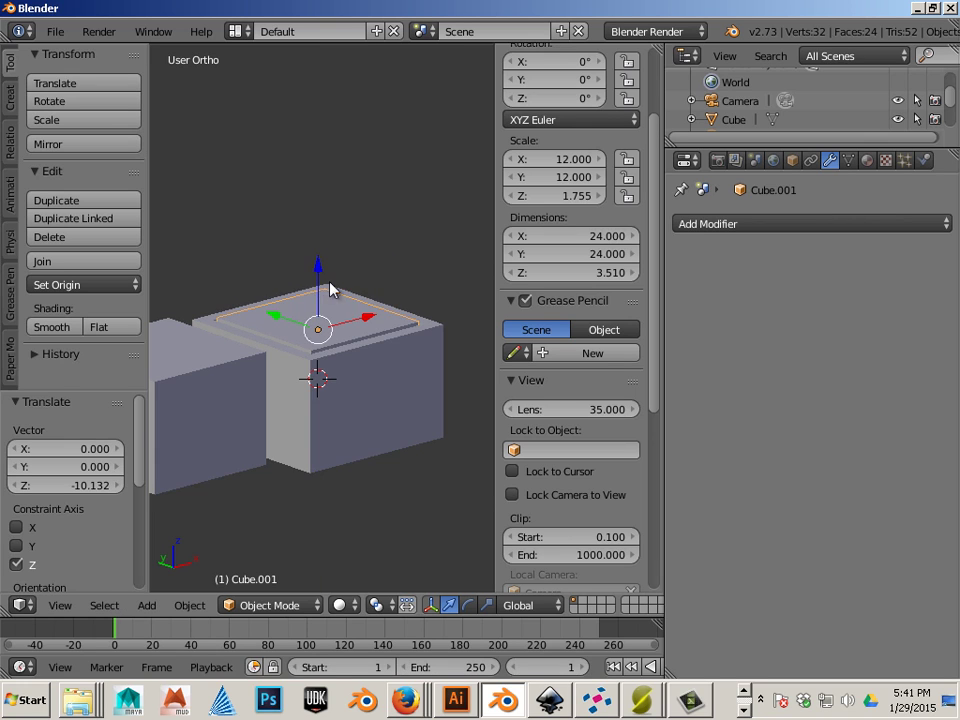
middle_click_drag(328, 289, 358, 236, "shift")
scroll(332, 279, "up", 3)
key("Tab")
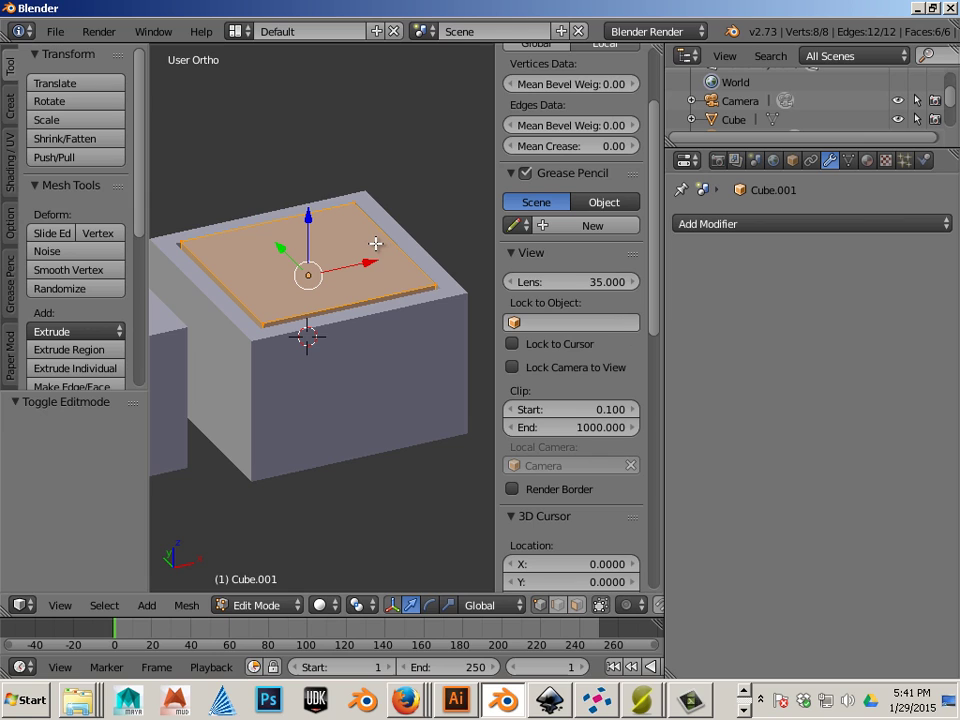
middle_click_drag(405, 236, 405, 240)
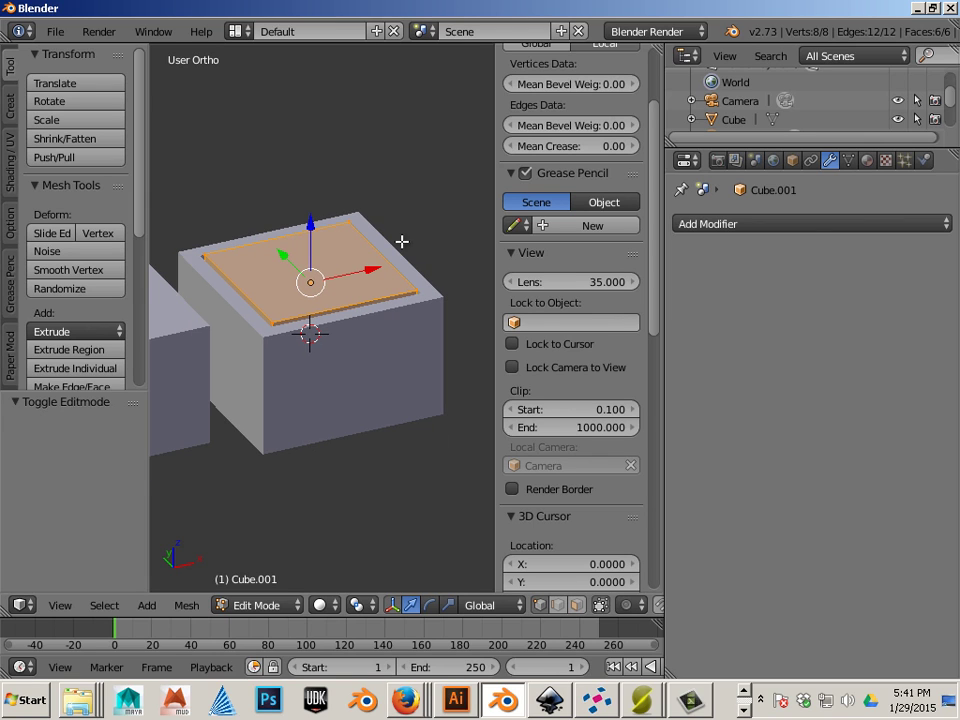
scroll(423, 263, "down", 2)
key("Tab")
Step: Move the spare 25 × 25 box along X over the larger box and raise it about 19.9 units along Z
right_click(253, 349)
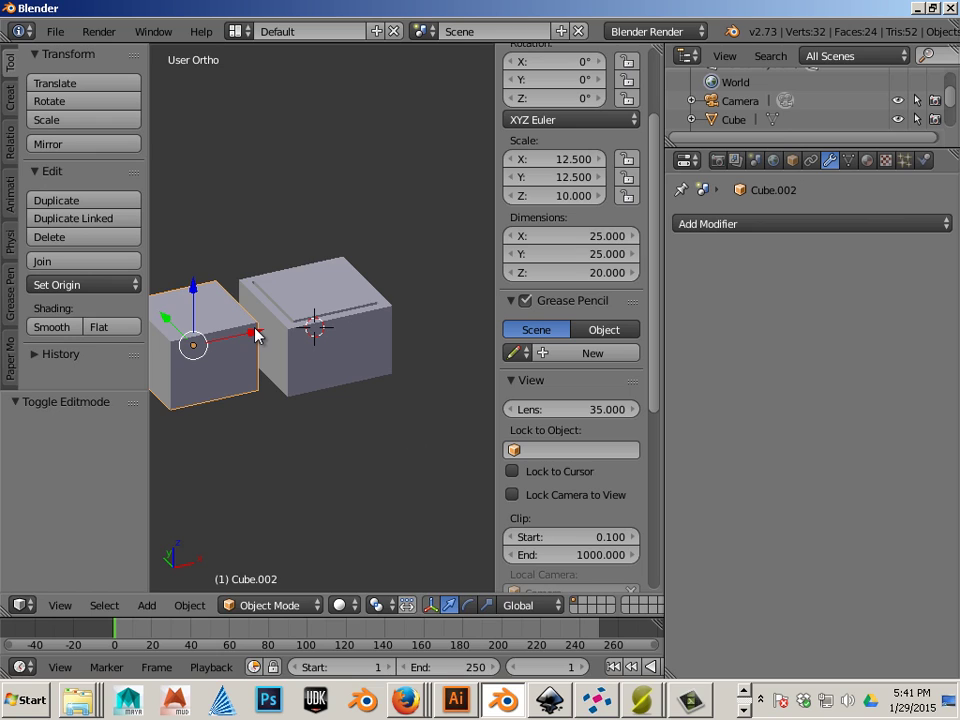
left_click_drag(253, 333, 384, 330)
left_click_drag(316, 258, 306, 197)
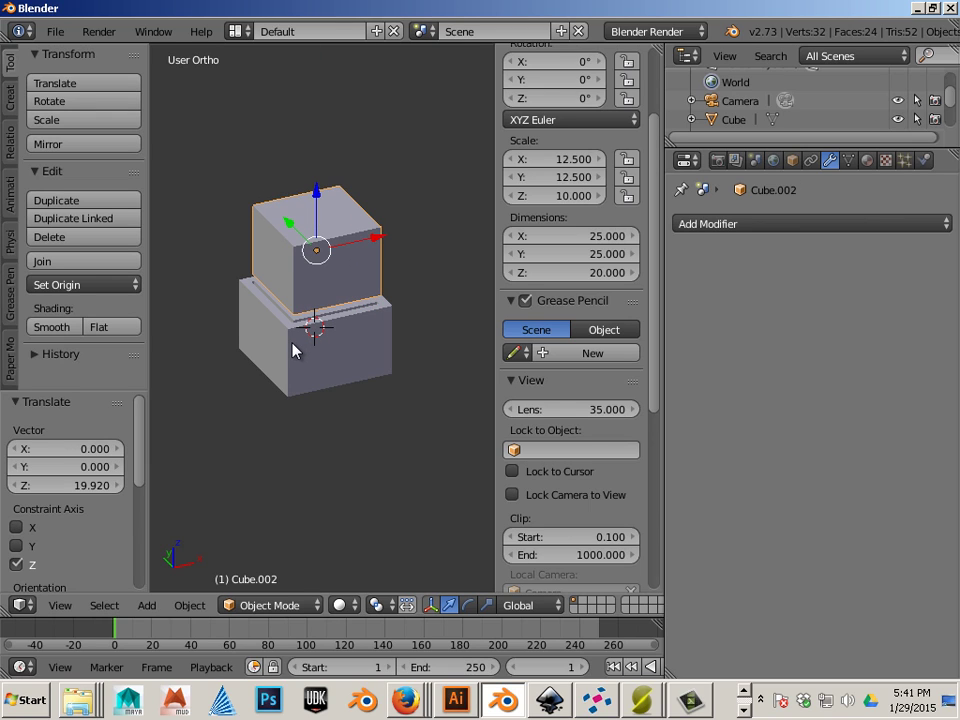
scroll(293, 349, "up", 2)
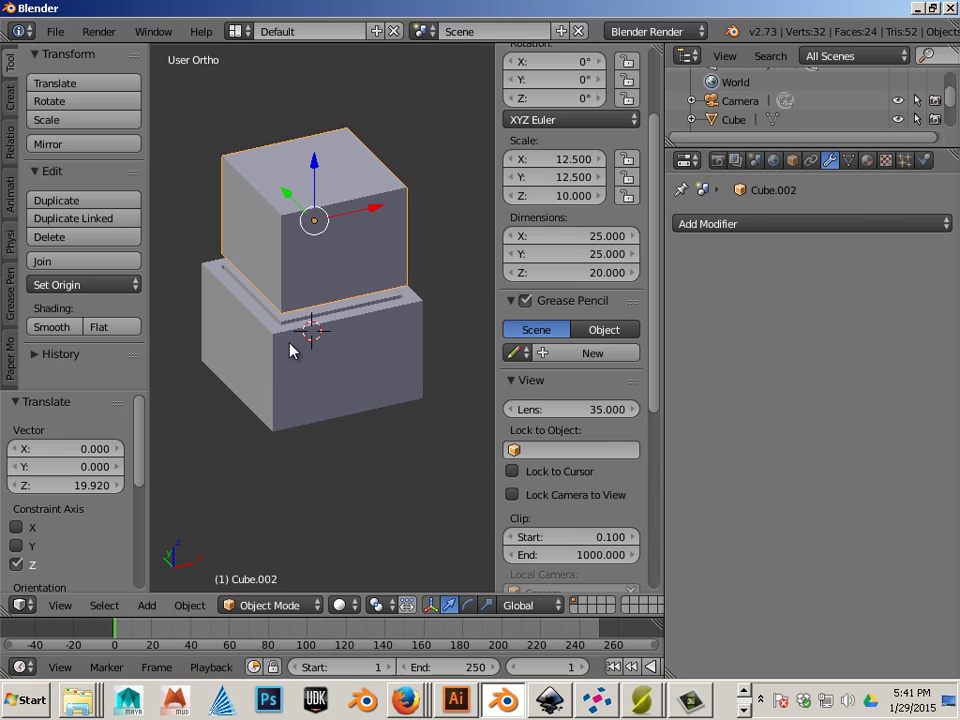
Step: Set the upper box's X and Y dimensions to 3
right_click(281, 378)
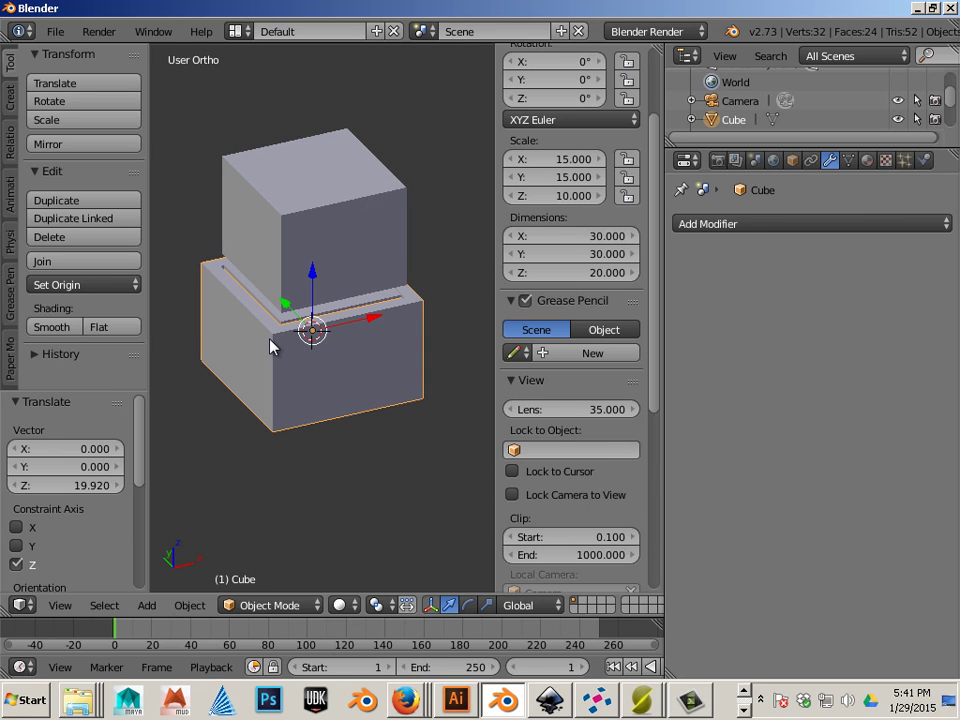
right_click(285, 261)
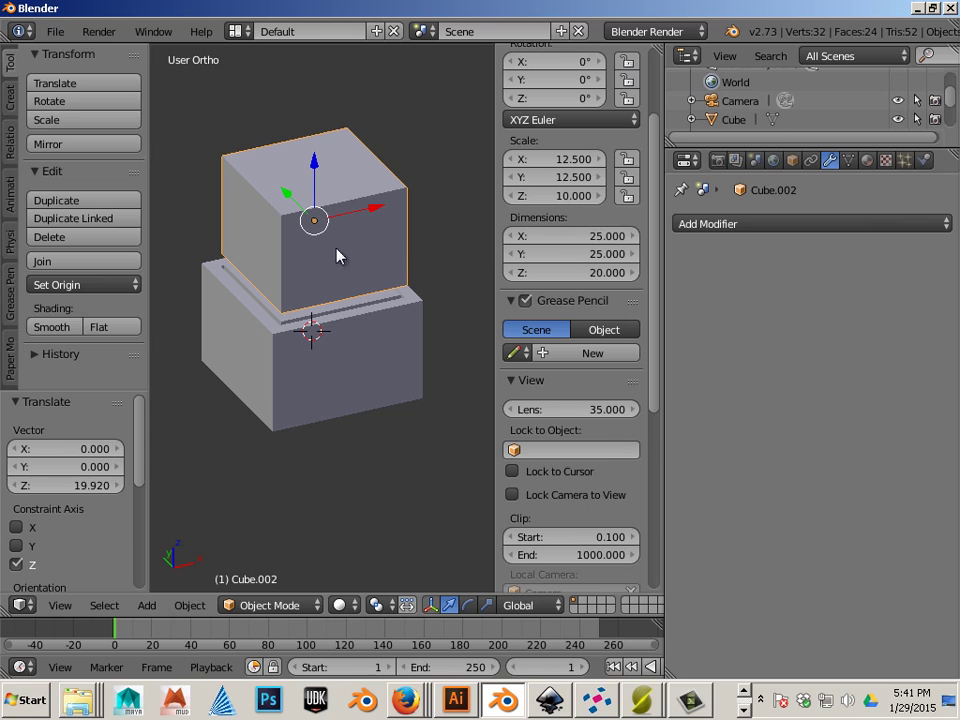
left_click(594, 233)
type("3")
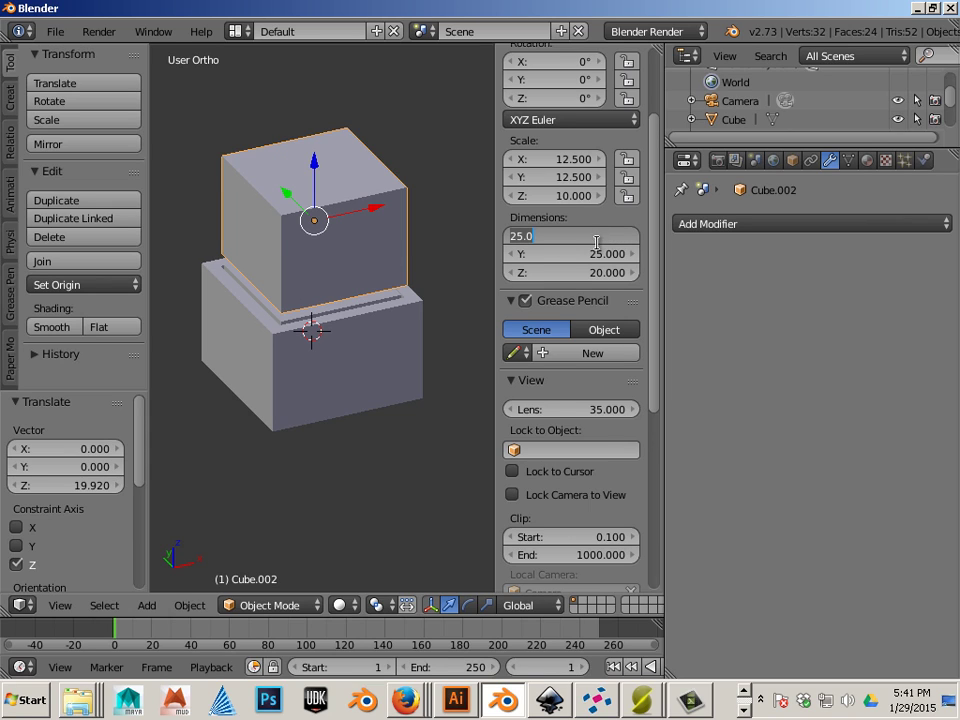
key("Return")
left_click(594, 253)
type("3")
key("Return")
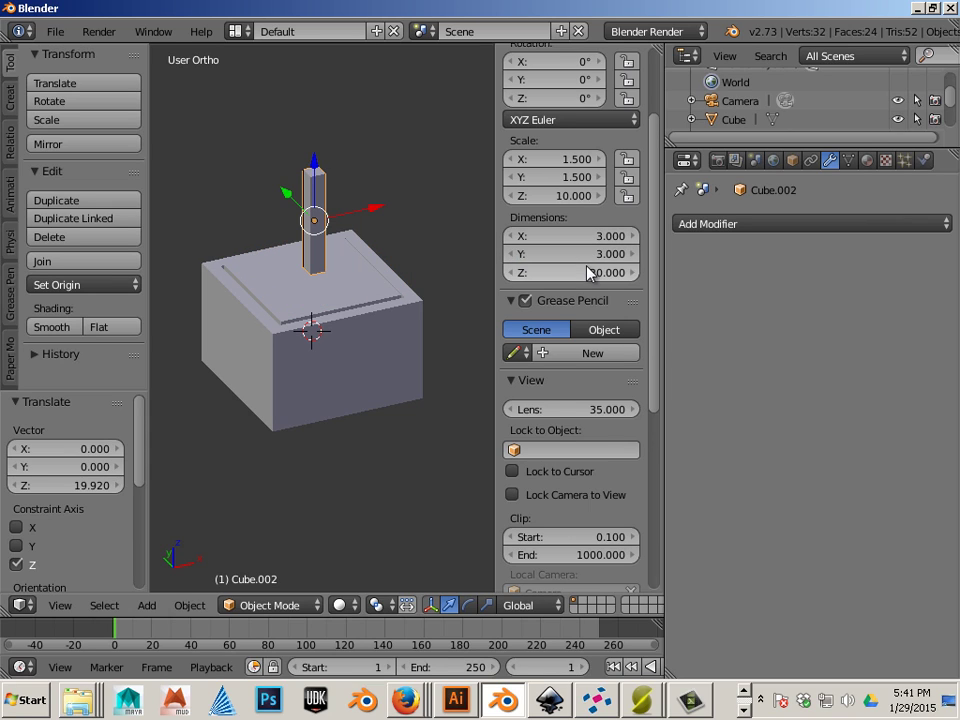
Step: Set the upper box's dimensions to 30 in X, 30 in Y and 10 in Z
left_click(591, 236)
left_click_drag(591, 236, 501, 235)
type("30")
key("Return")
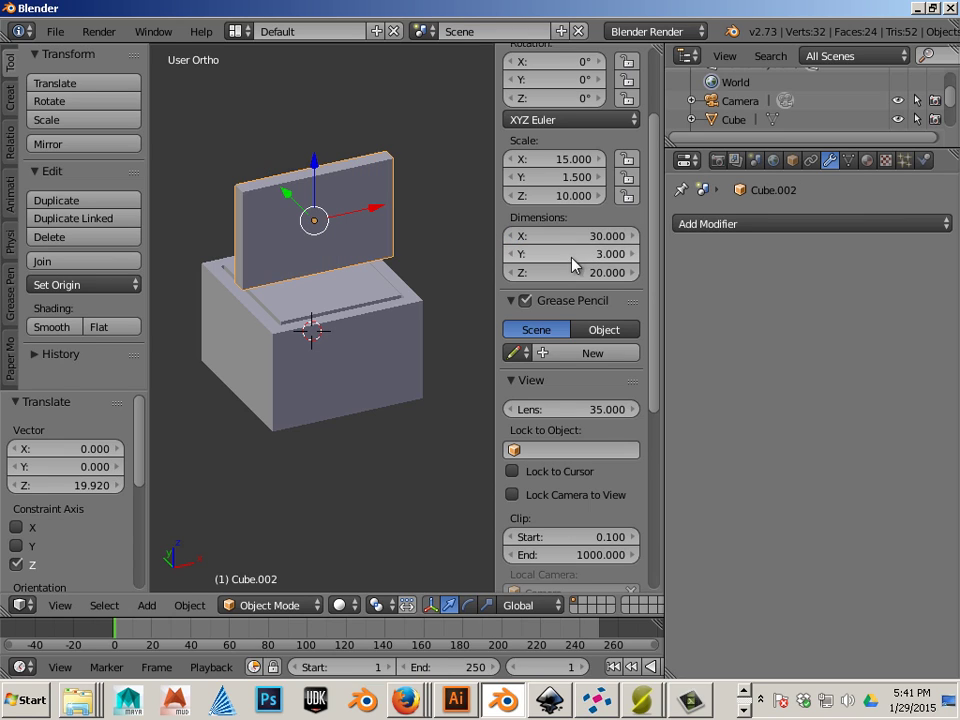
left_click(600, 257)
type("30")
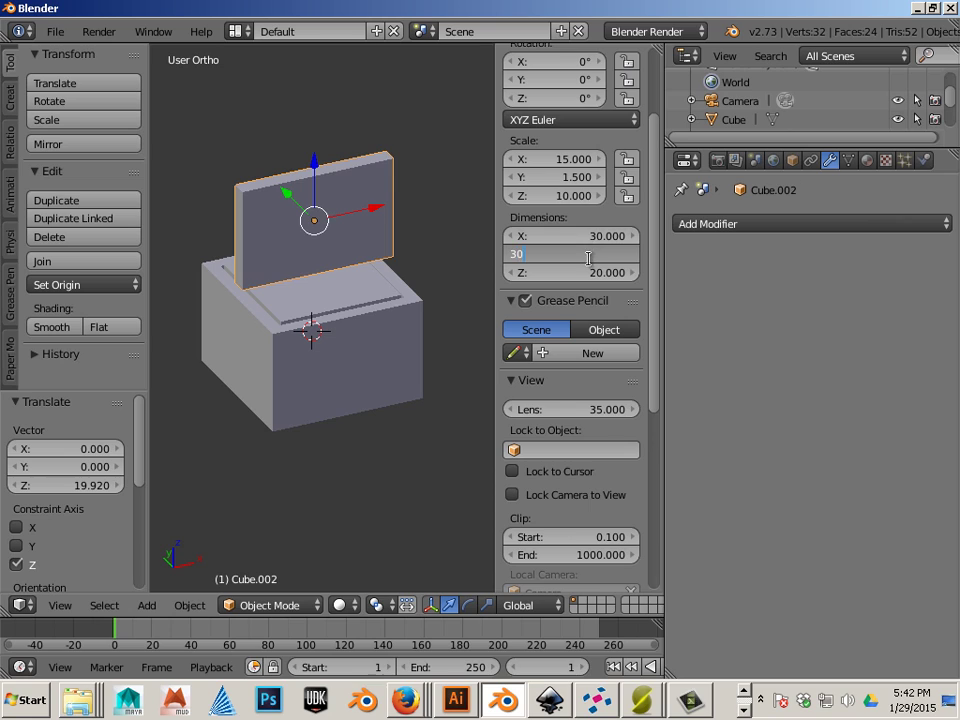
key("Return")
left_click(590, 272)
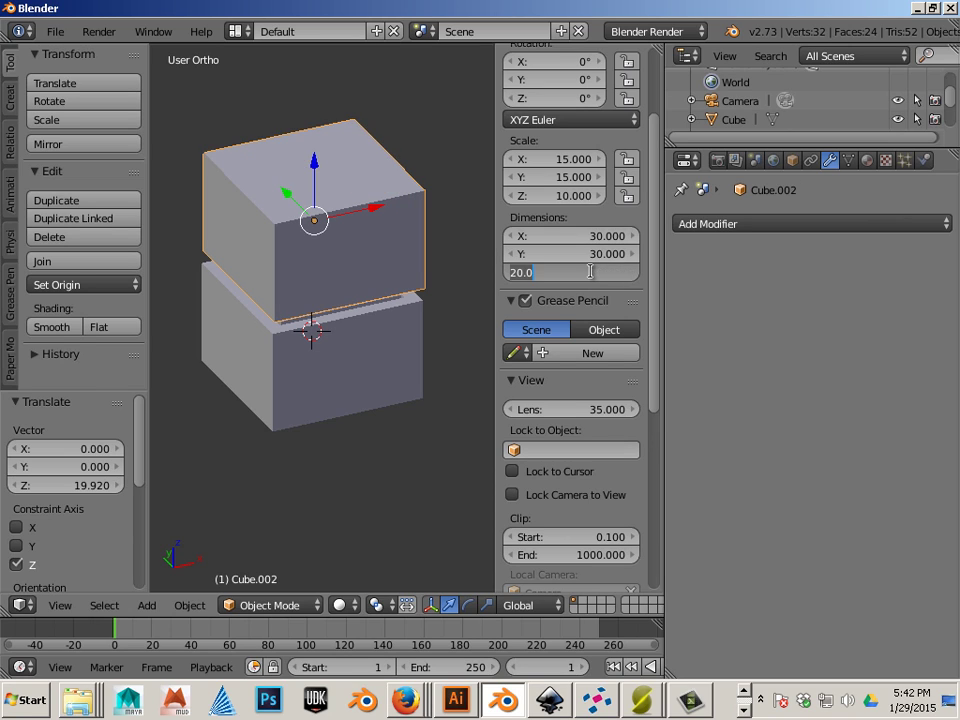
type("10")
key("Return")
Step: Lower the upper box about 6 units along Z to just above the larger box and show it in a front orthographic wireframe view
key("g")
key("z")
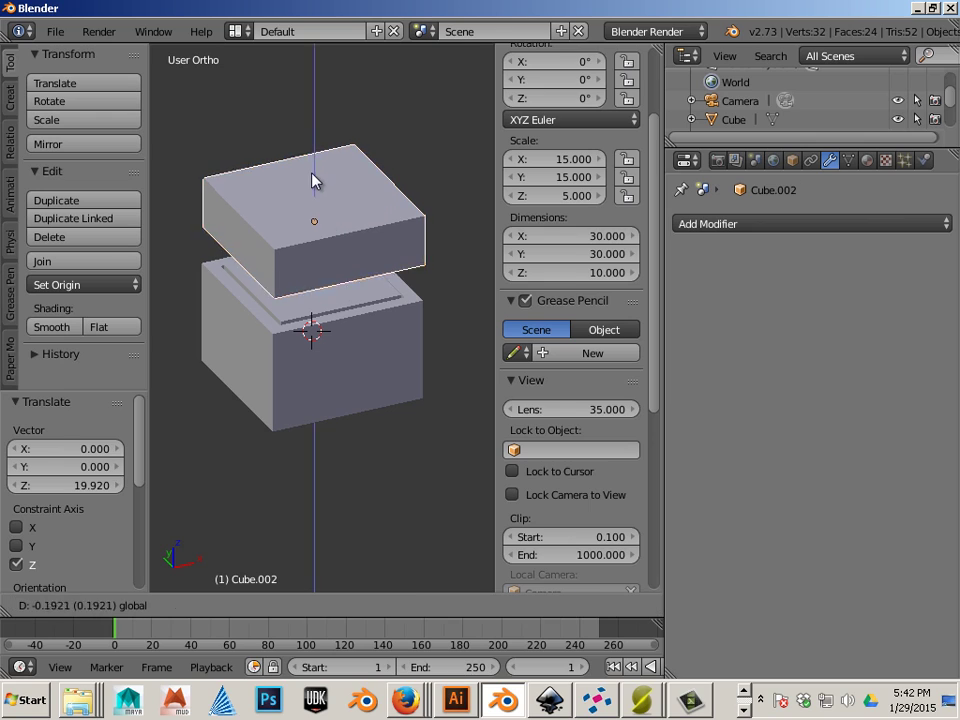
left_click(316, 188)
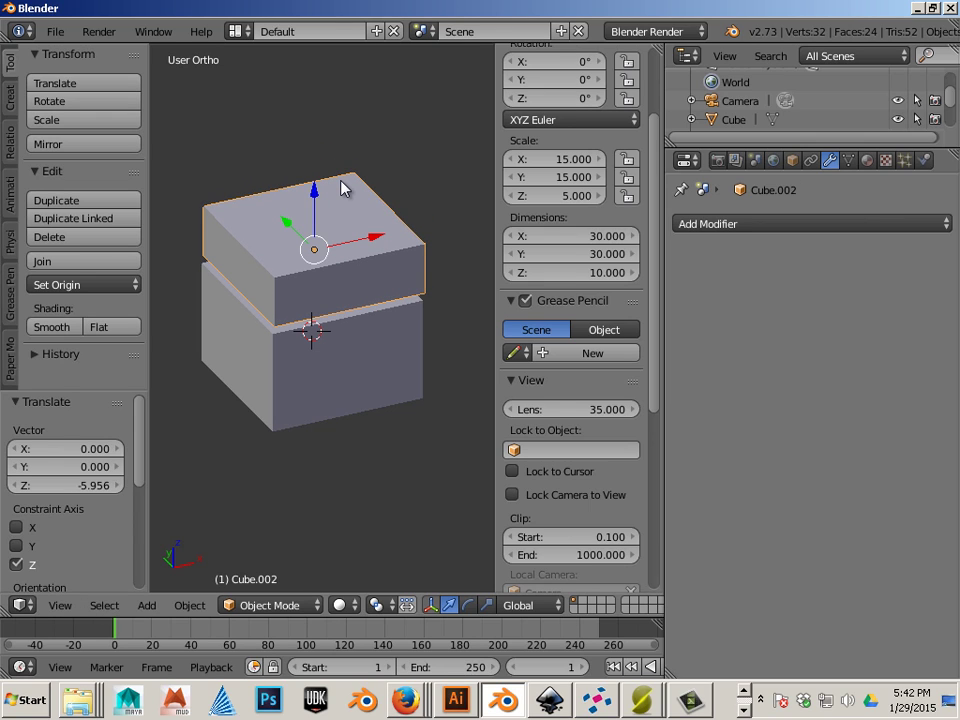
key("KP_1")
scroll(356, 195, "up", 2)
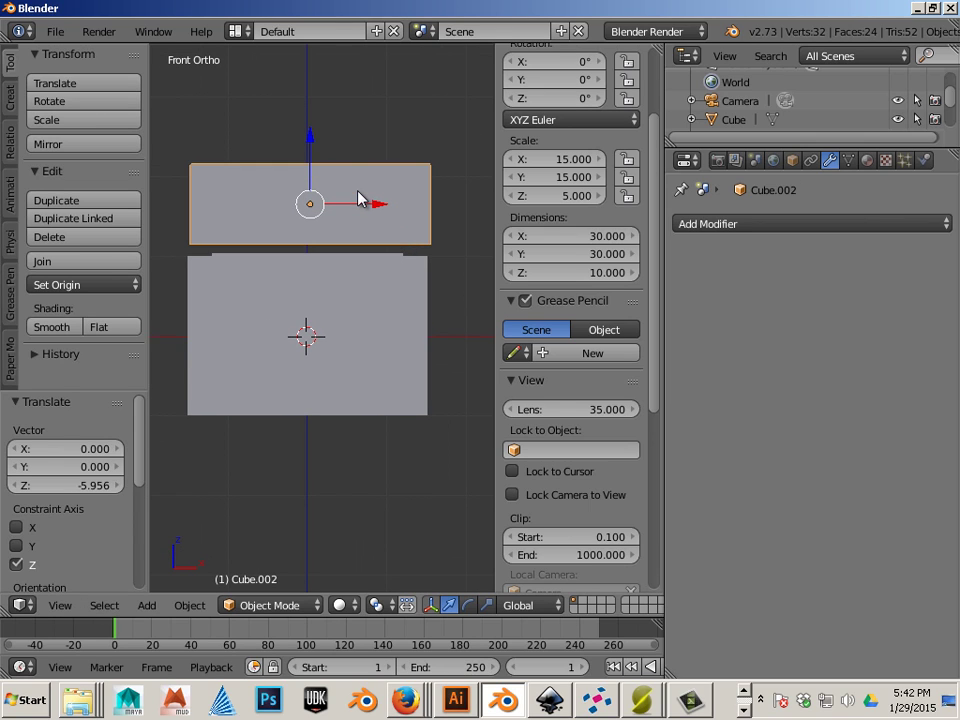
key("z")
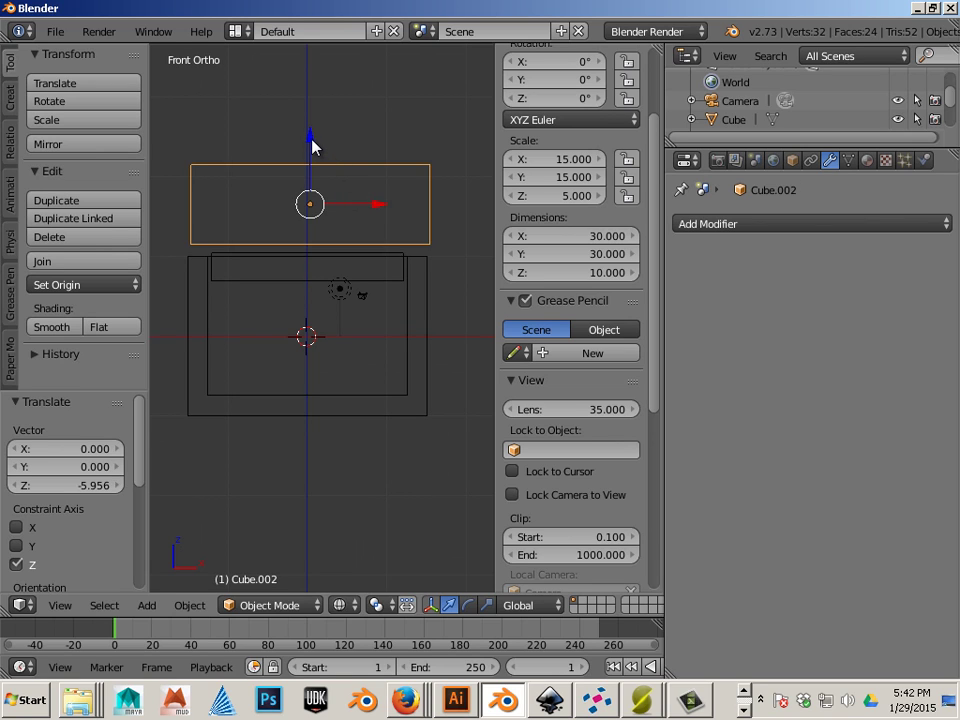
Step: Lower the upper box about 1.3 units along Z and shift it about -0.33 units along X to align it over the larger box
left_click_drag(312, 147, 312, 163)
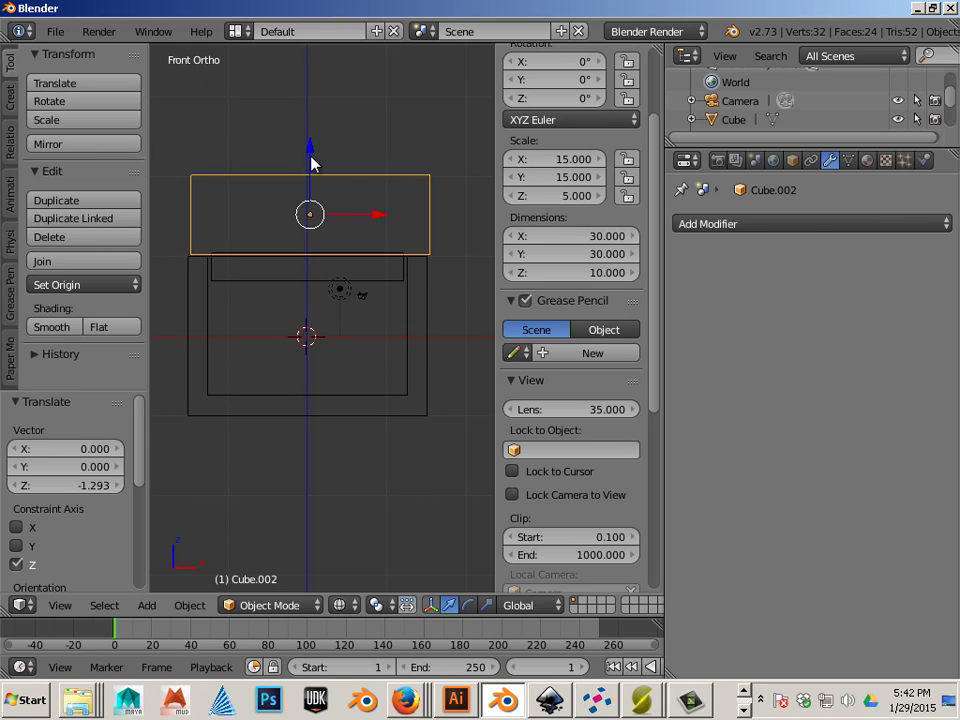
scroll(318, 168, "up", 2)
middle_click_drag(343, 197, 386, 206, "shift")
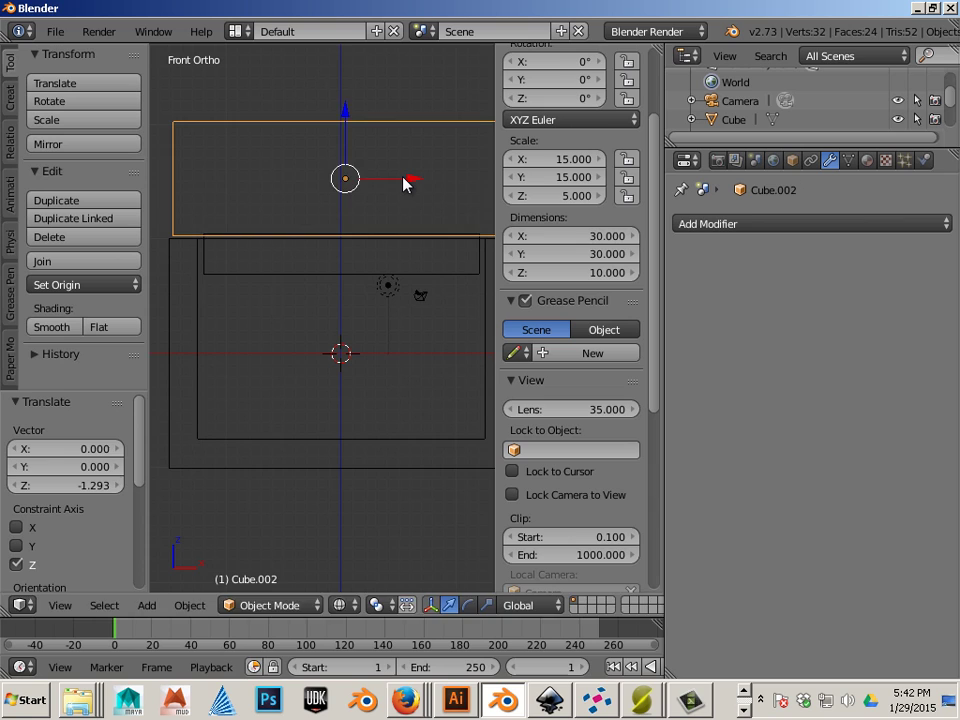
left_click_drag(405, 182, 399, 183)
middle_click_drag(390, 188, 355, 212, "shift")
key("KP_7")
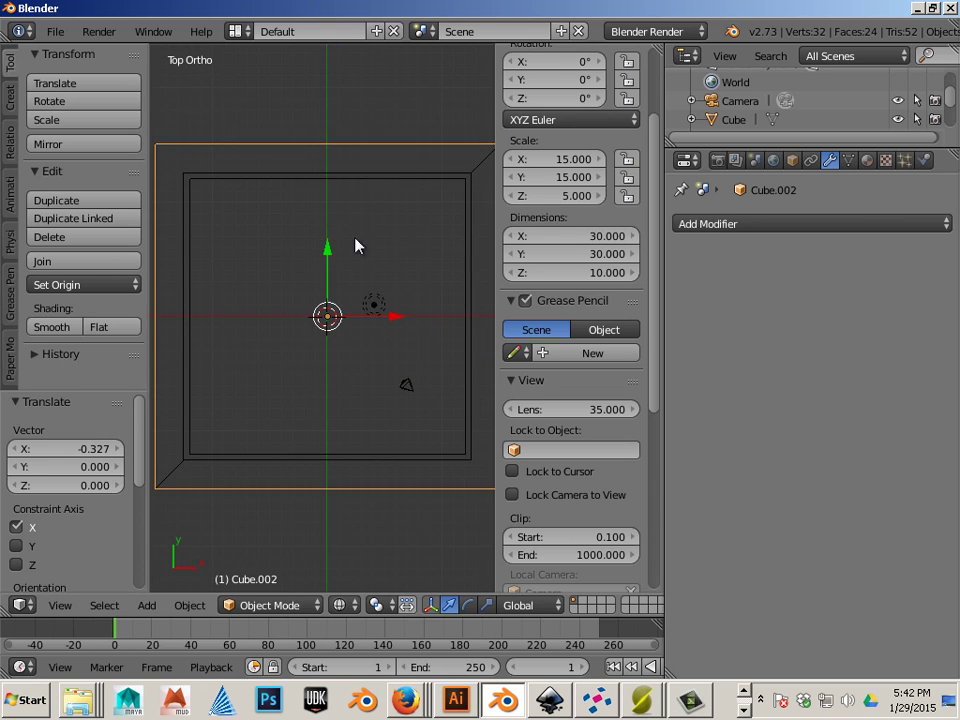
Step: Examine the alignment of the upper box, inset block and larger box in the top and right orthographic views
scroll(356, 245, "down", 3)
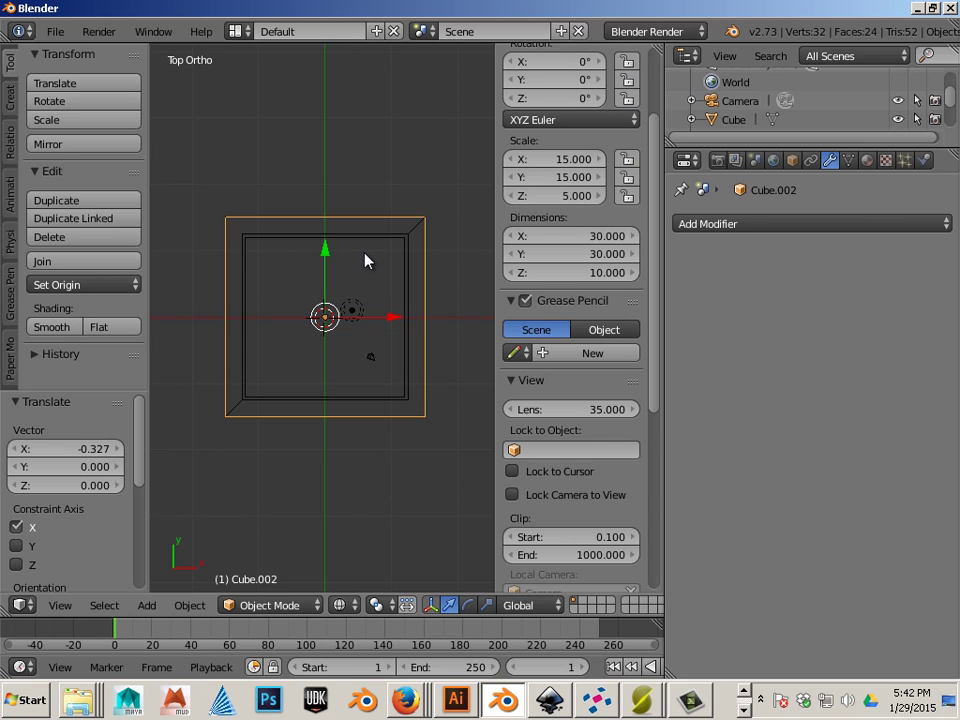
key("KP_1")
key("KP_3")
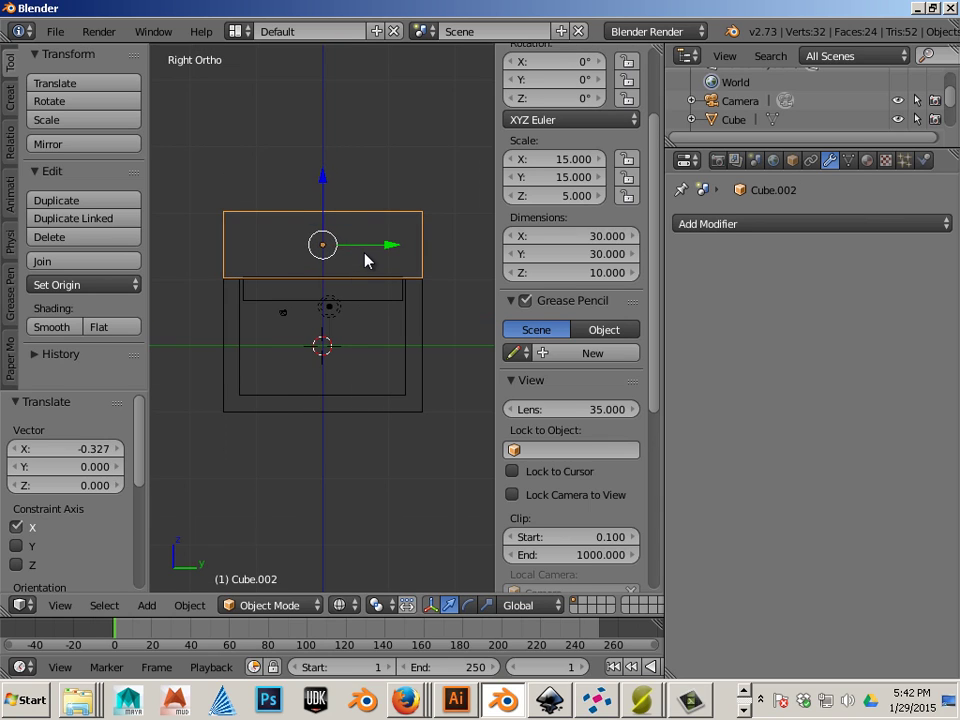
scroll(365, 260, "up", 3)
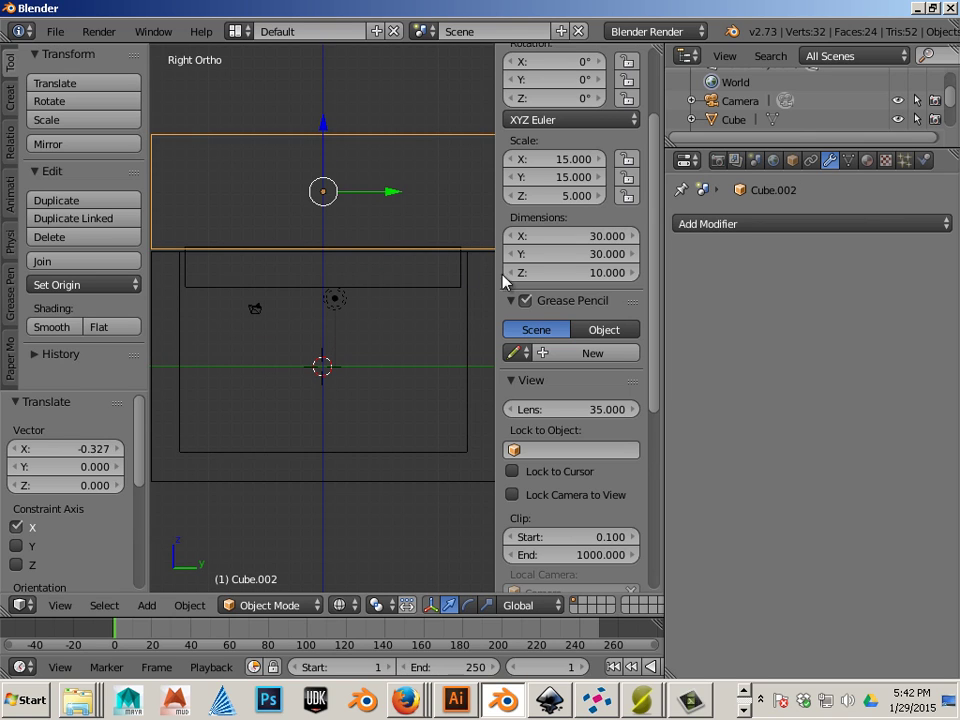
left_click_drag(496, 290, 574, 292)
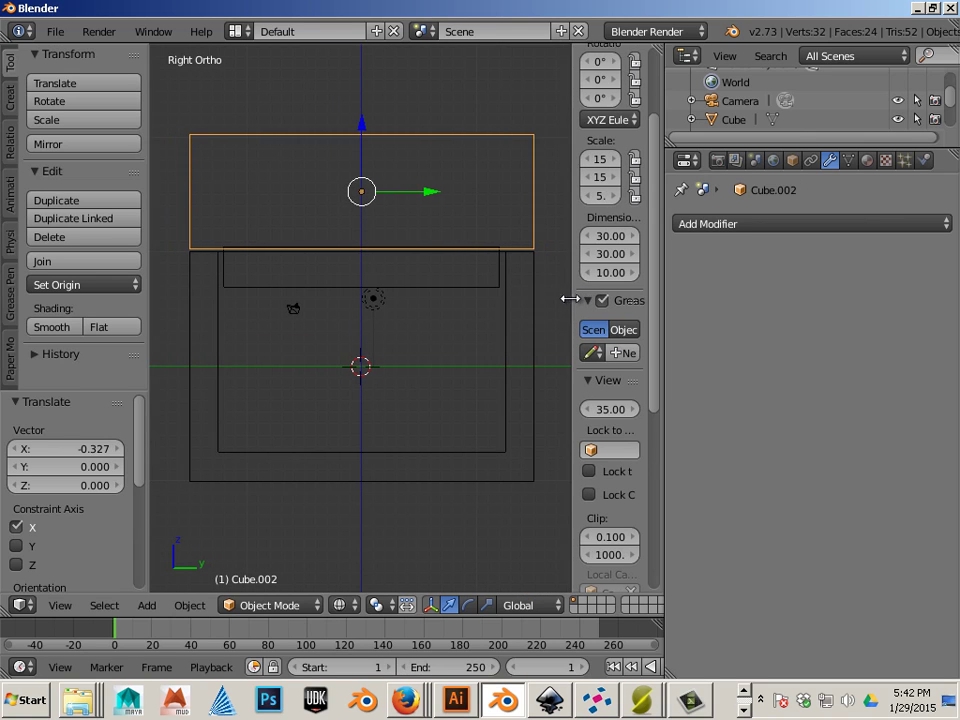
scroll(424, 257, "up", 1)
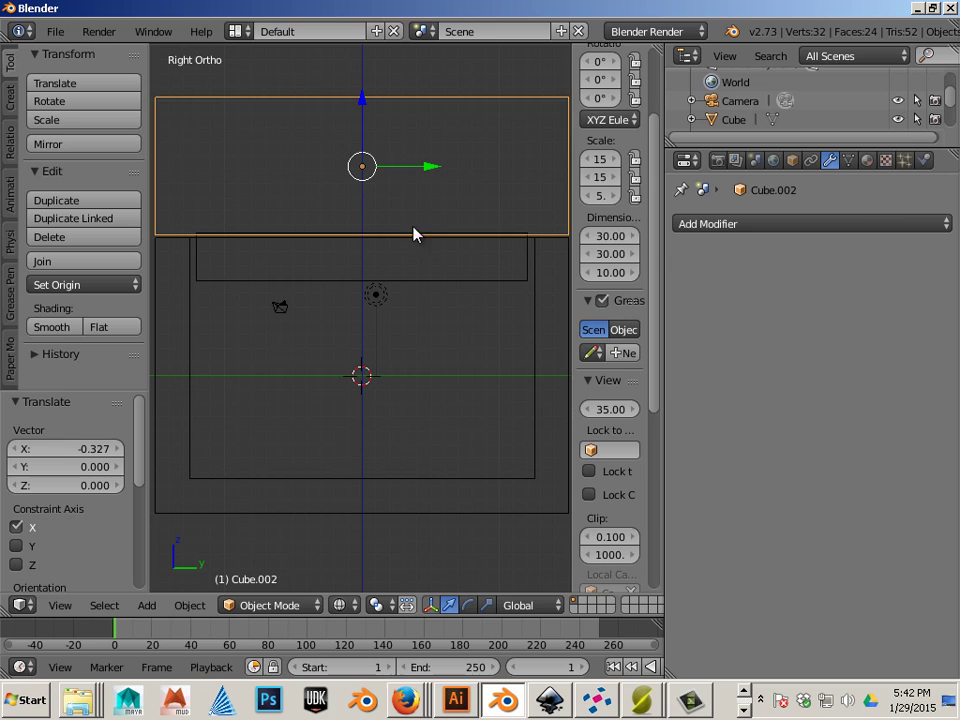
left_click(362, 106)
middle_click_drag(431, 208, 393, 321, "shift")
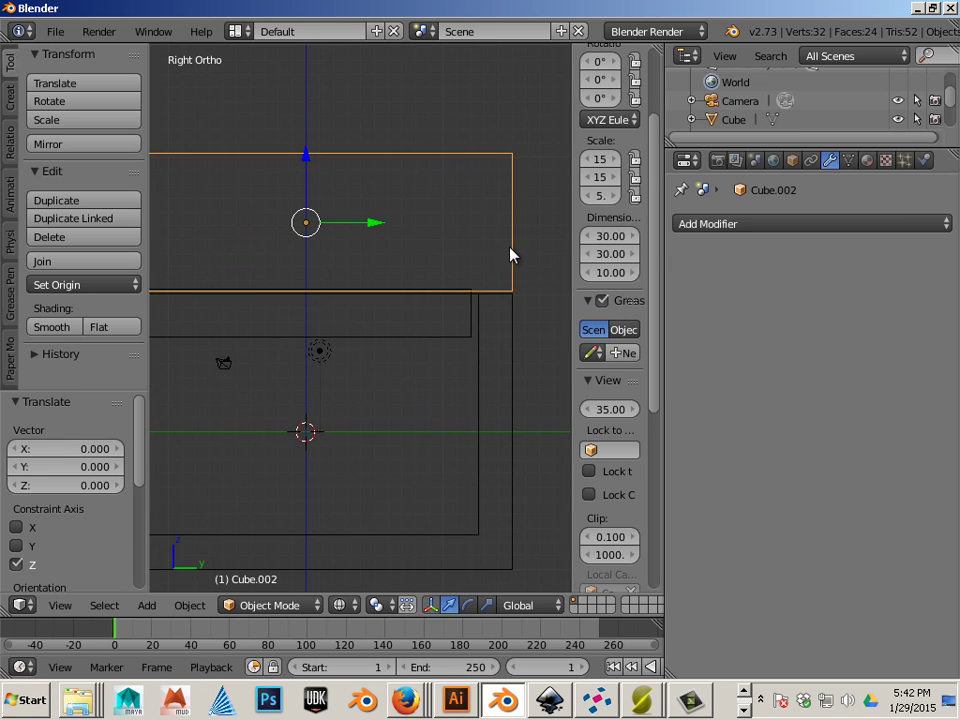
Step: Add a Boolean modifier set to Union with Cube.001 to the upper box and apply it, merging in the inset block's shape
key("a")
right_click(447, 333)
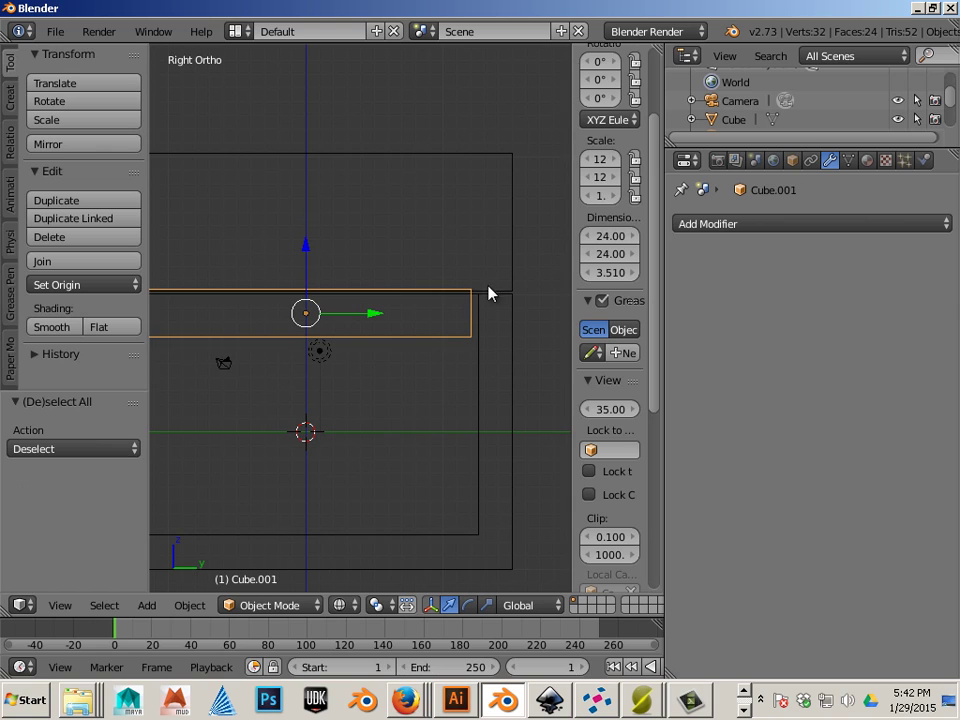
right_click(513, 235)
left_click(727, 224)
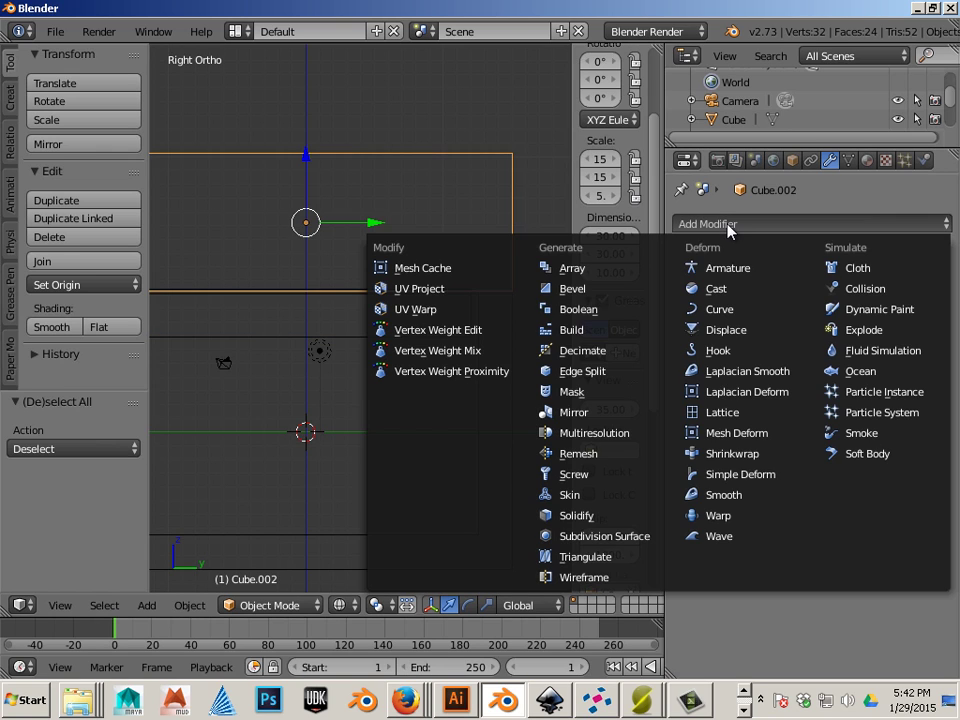
left_click(631, 309)
left_click(700, 332)
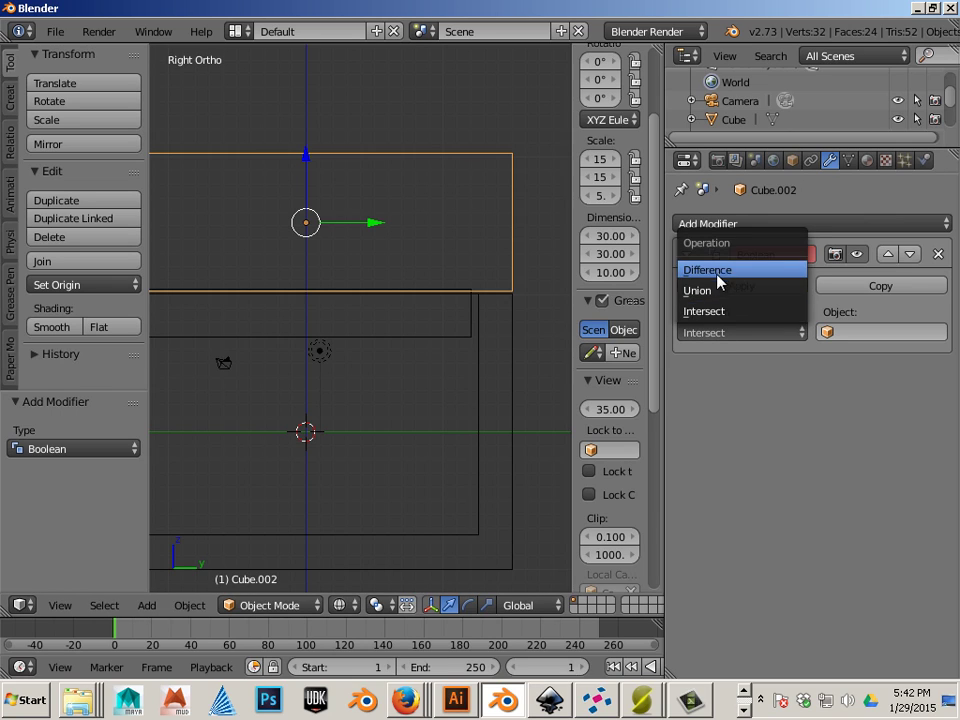
left_click(718, 291)
left_click(842, 331)
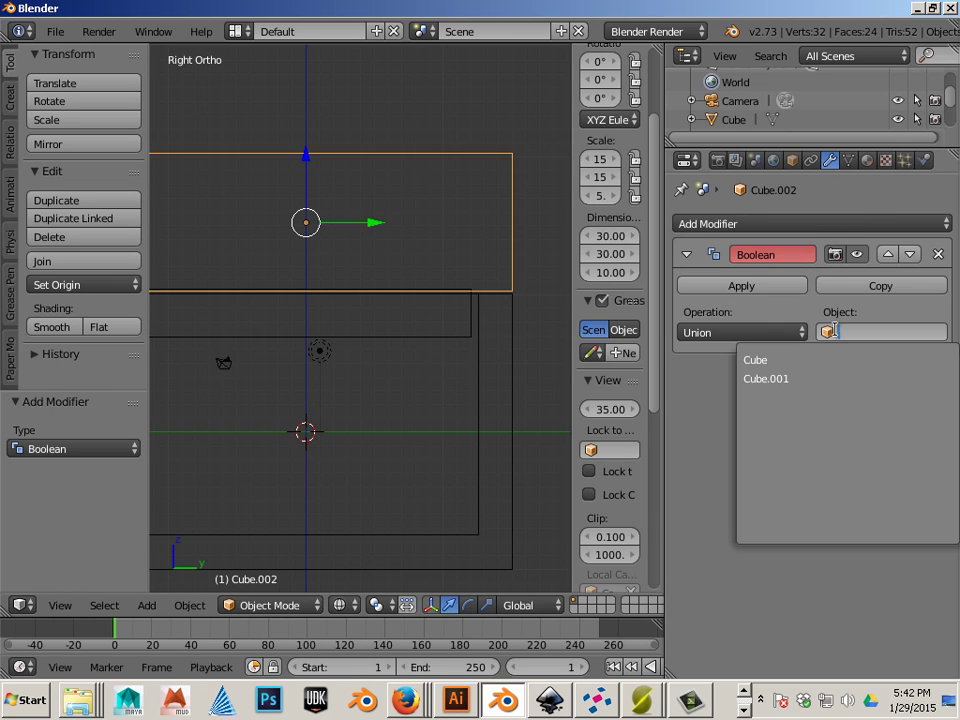
left_click(790, 378)
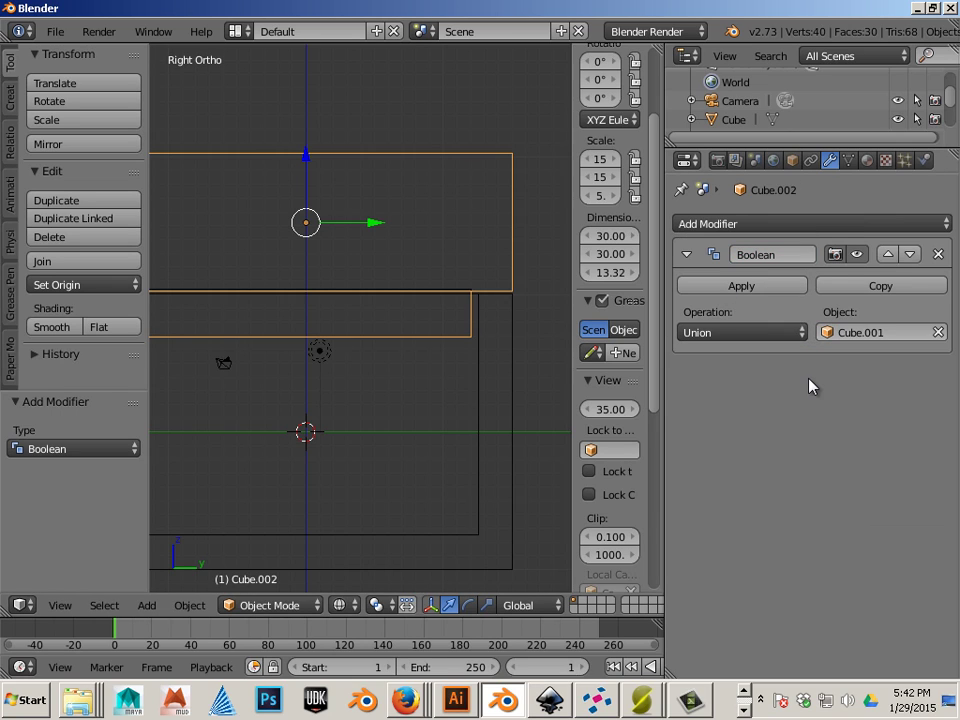
left_click(741, 286)
Step: Delete the separate 24 × 24 inset block that was used for the union
scroll(445, 293, "down", 1)
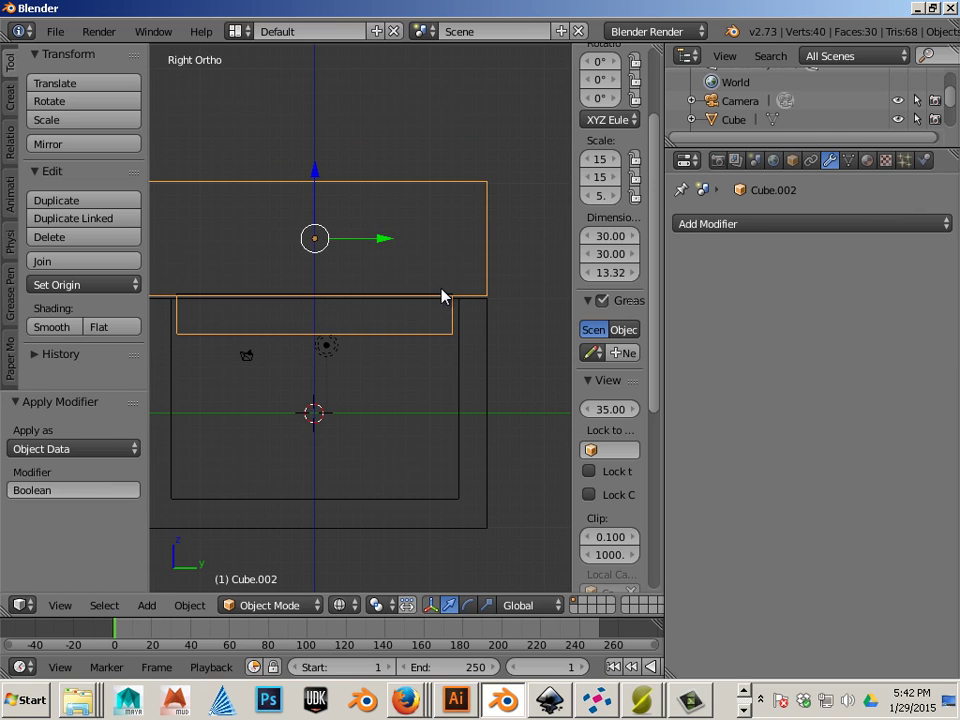
right_click(443, 296)
key("x")
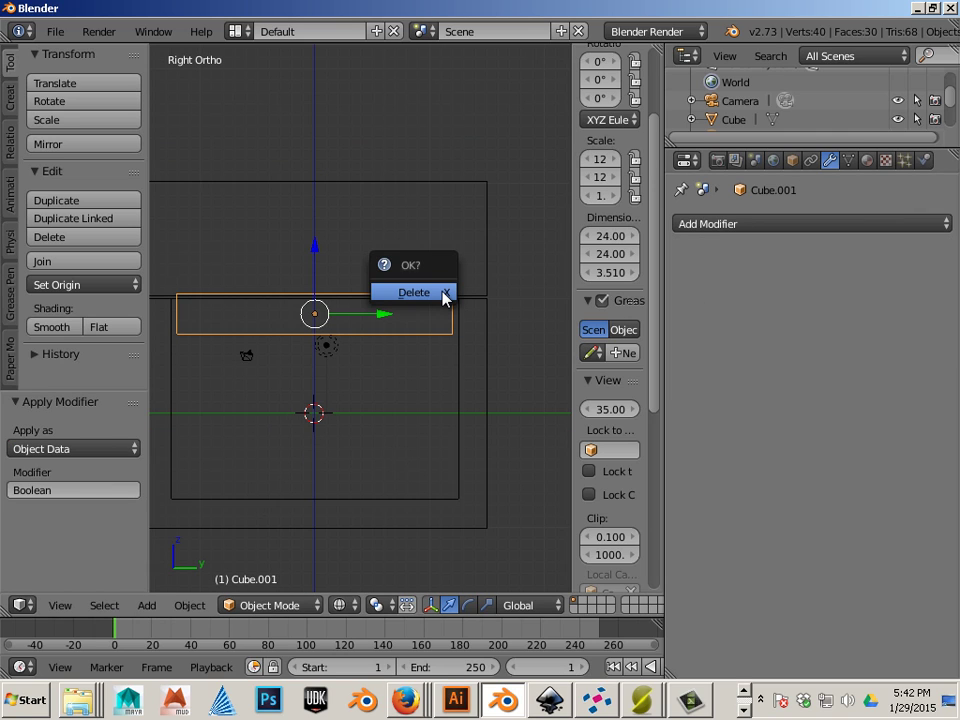
left_click(443, 293)
scroll(420, 294, "down", 4)
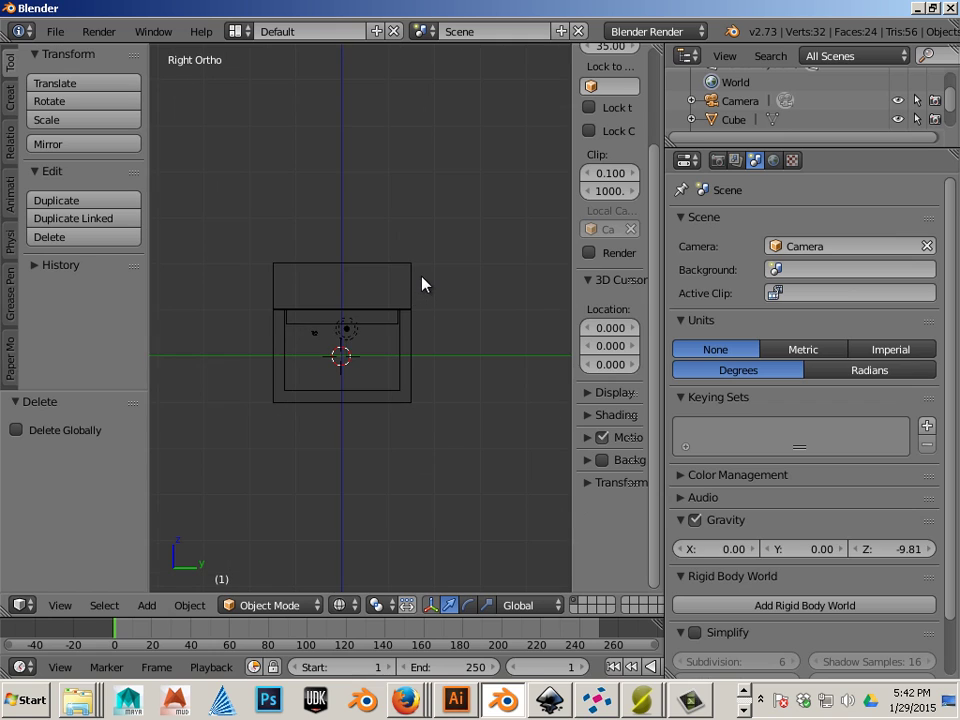
Step: Move the merged lid about 30 units along Y, clear of the larger box
right_click(405, 289)
left_click_drag(396, 291, 560, 302)
scroll(428, 306, "down", 3, "ctrl")
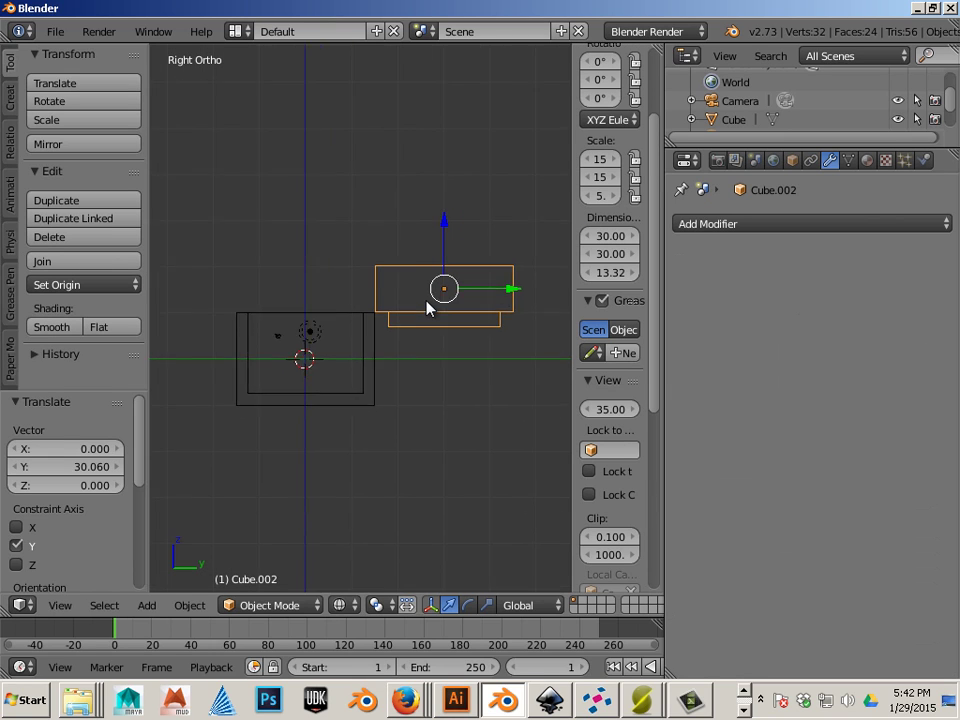
Step: Lower the lid's four top vertices in Edit Mode to thin the lid to an overall height of about 9.67
key("ctrl+alt+s")
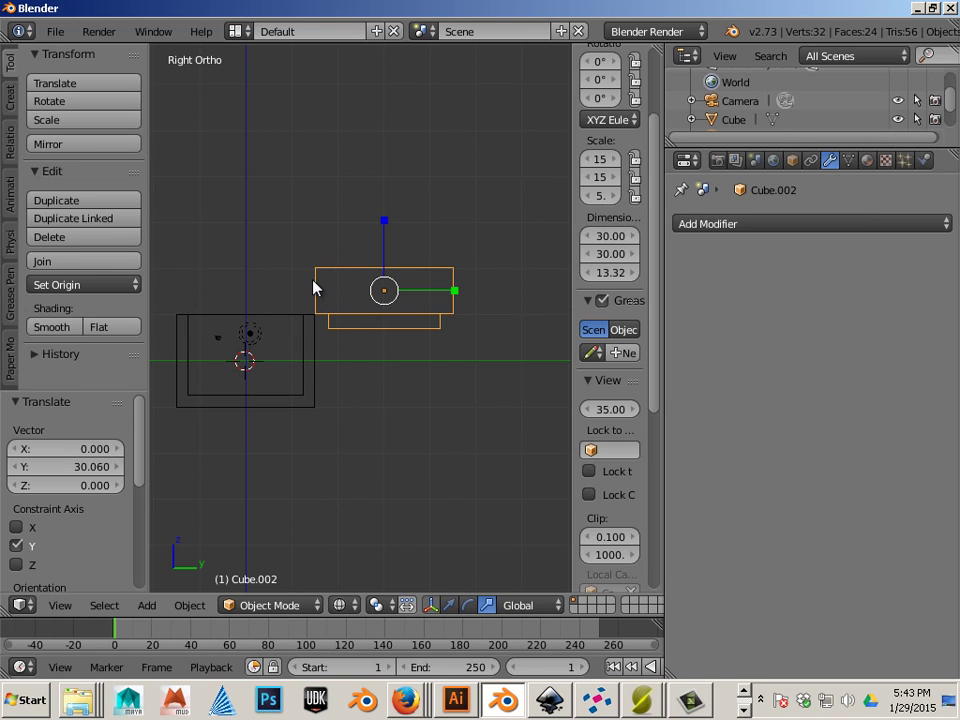
key("Tab")
key("b")
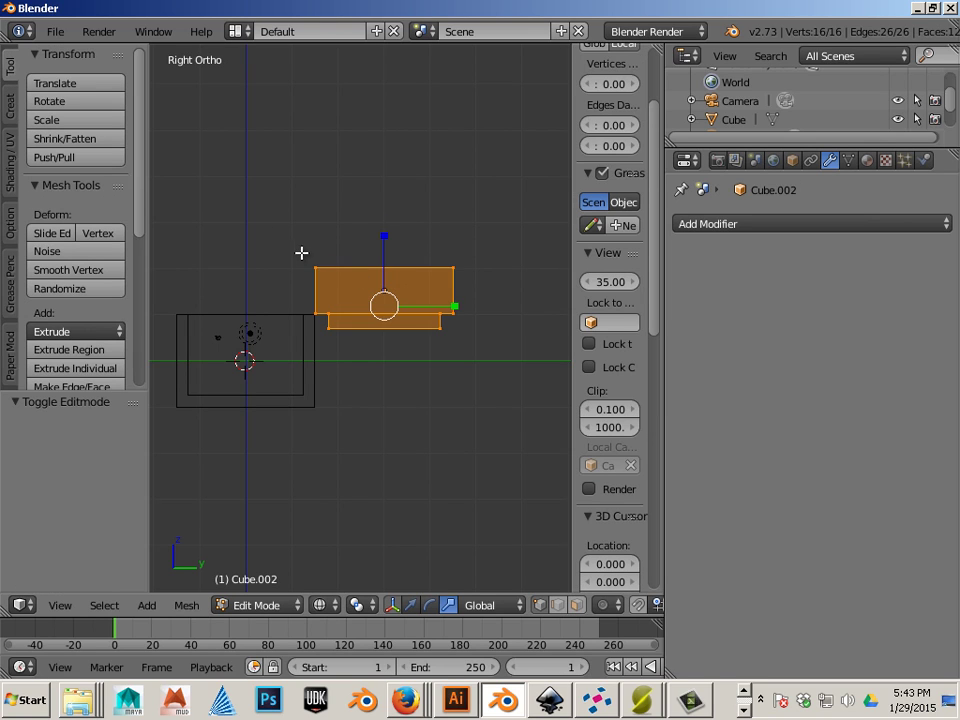
left_click_drag(295, 251, 470, 284)
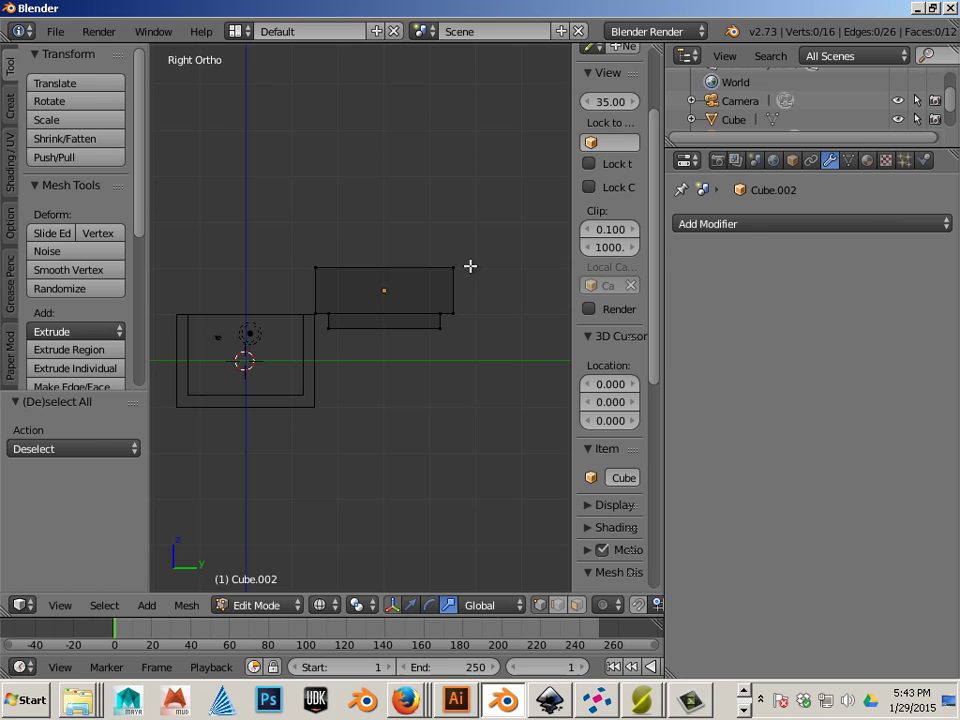
key("a")
key("b")
left_click_drag(283, 249, 506, 272)
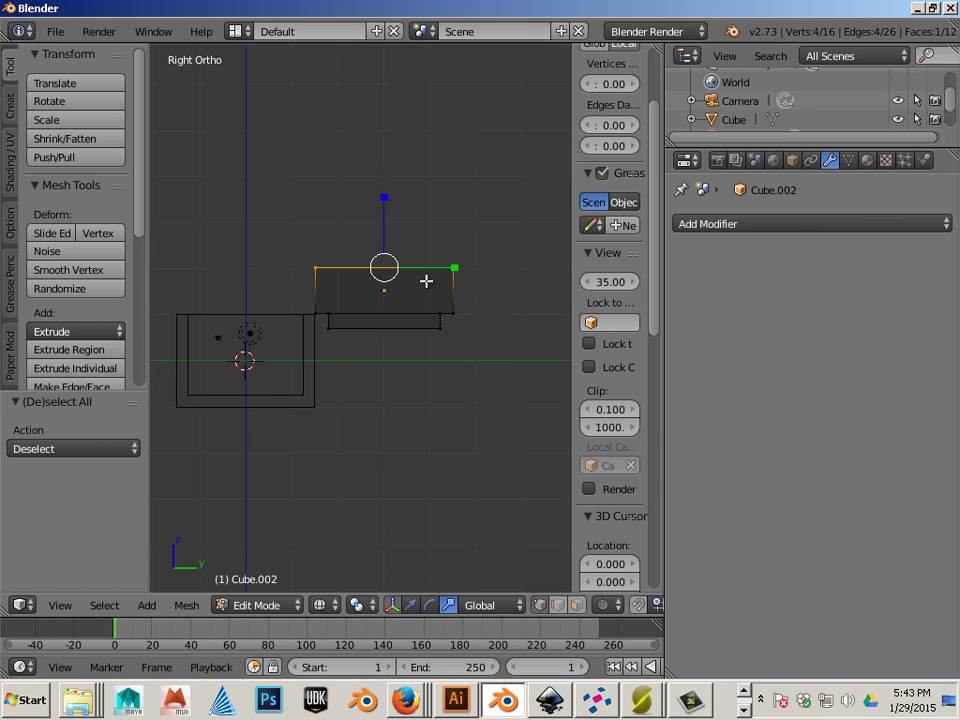
left_click_drag(385, 200, 386, 217)
key("Tab")
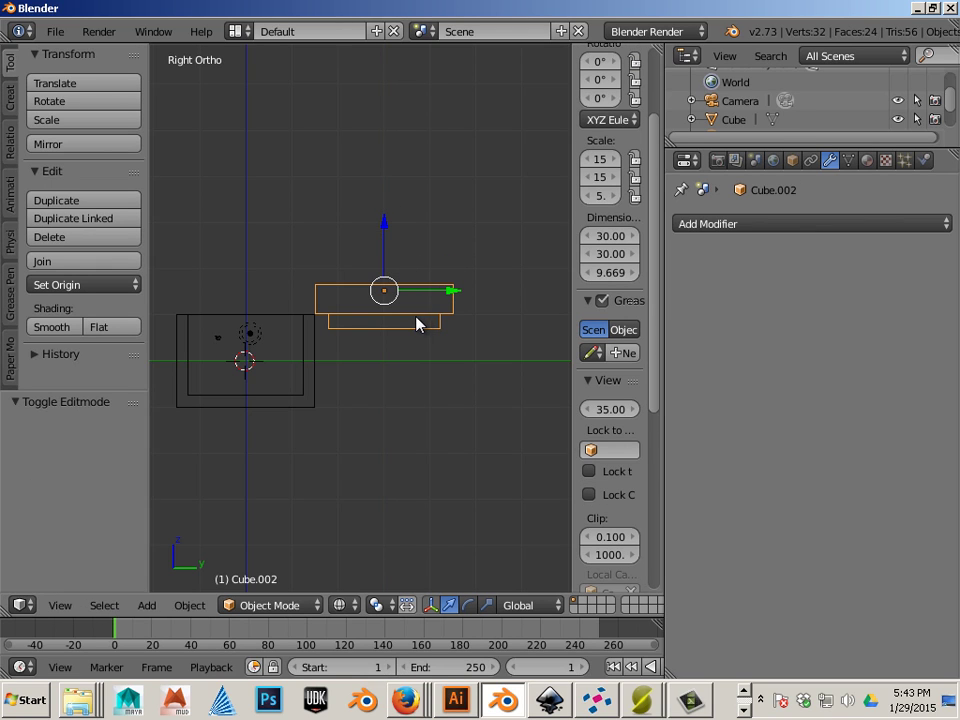
Step: Move the lid about 5.9 units farther along Y and rotate it about -177° in the right view so its inset faces up
left_click_drag(450, 292, 474, 294)
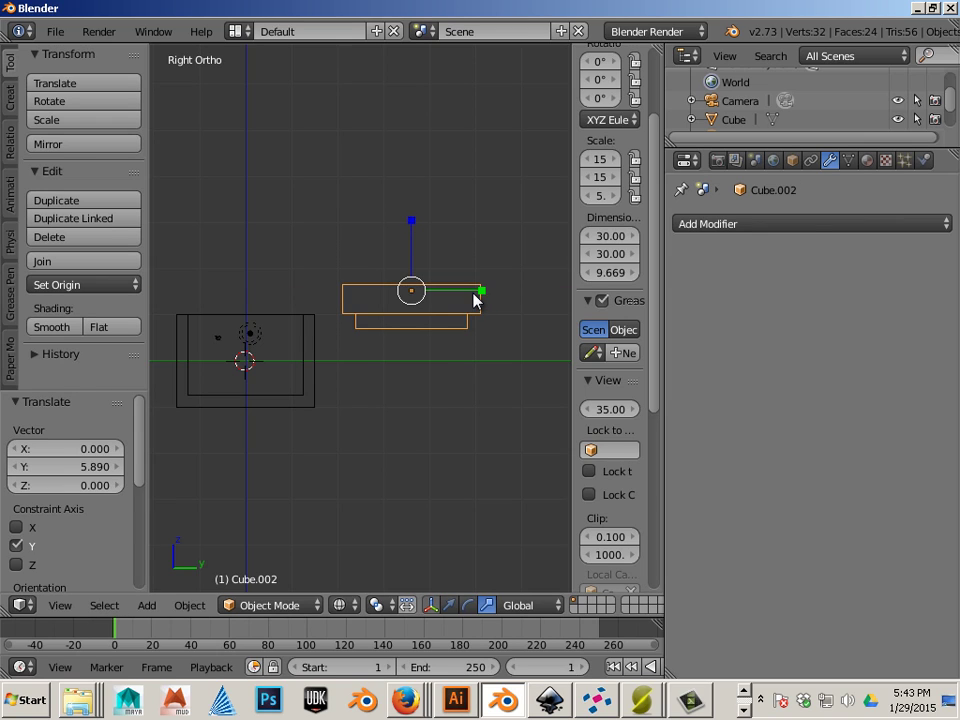
key("ctrl+alt+r")
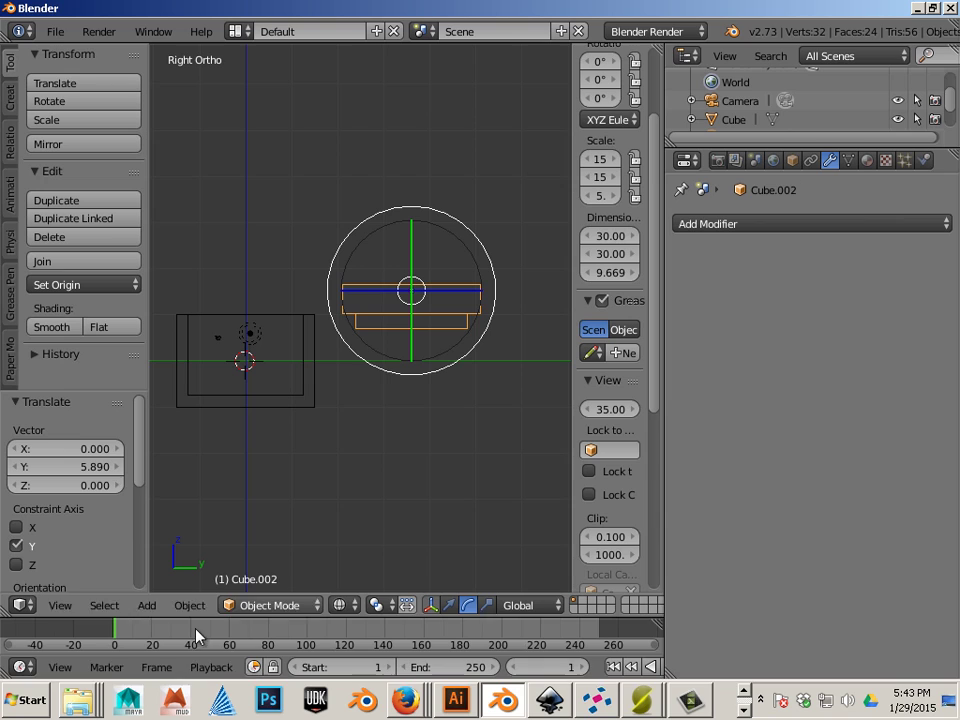
left_click_drag(440, 377, 399, 248)
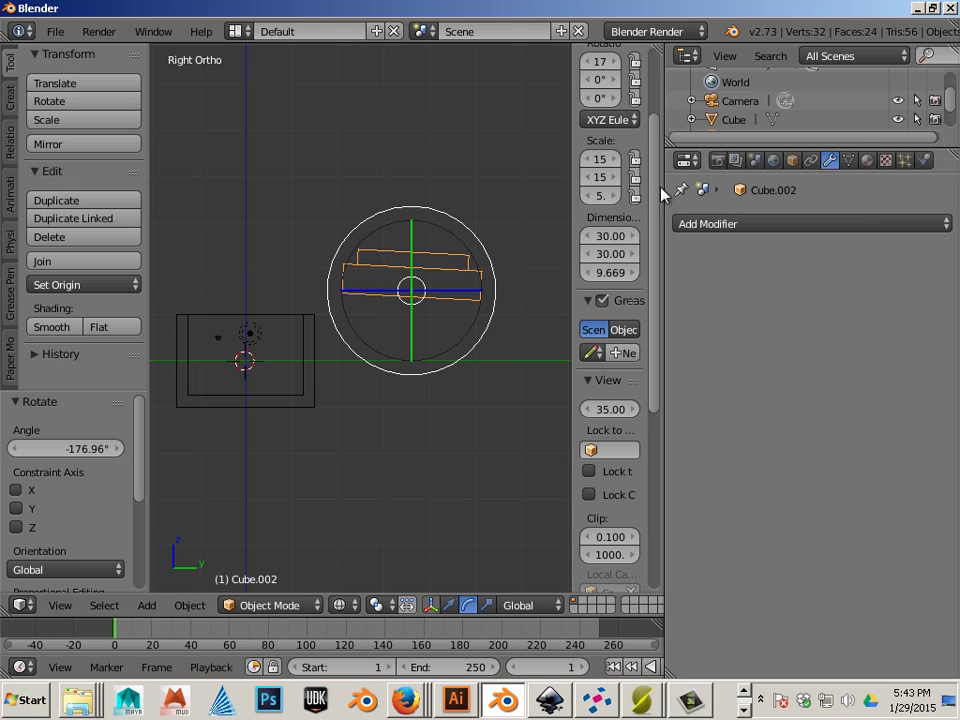
Step: Set the lid's X rotation to exactly 180°
scroll(640, 112, "up", 3)
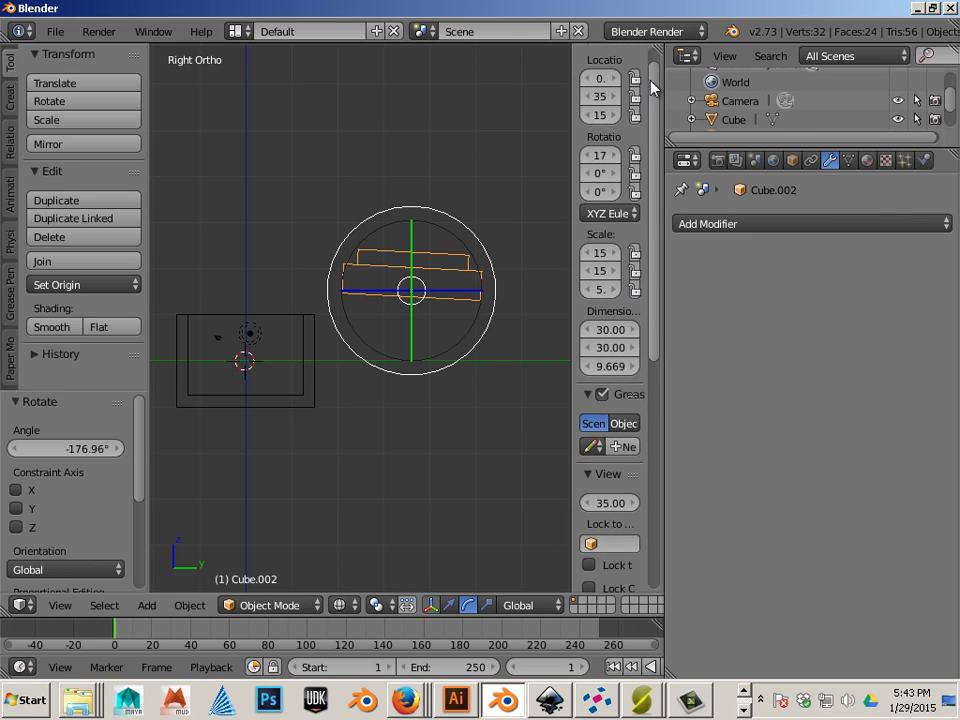
left_click_drag(668, 163, 780, 178)
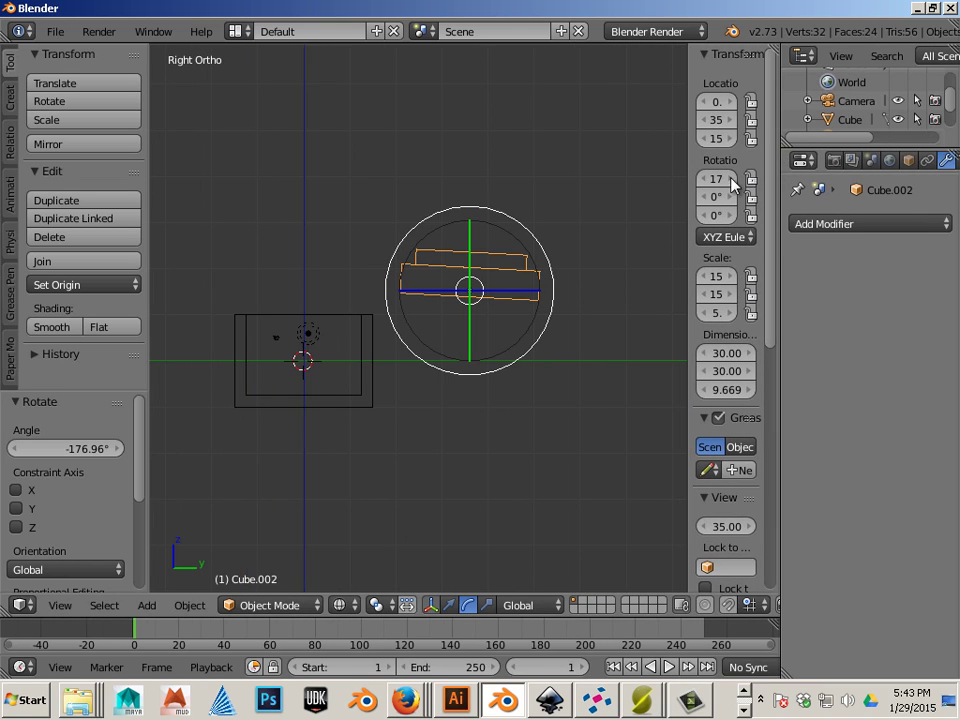
left_click_drag(686, 190, 576, 188)
left_click(653, 178)
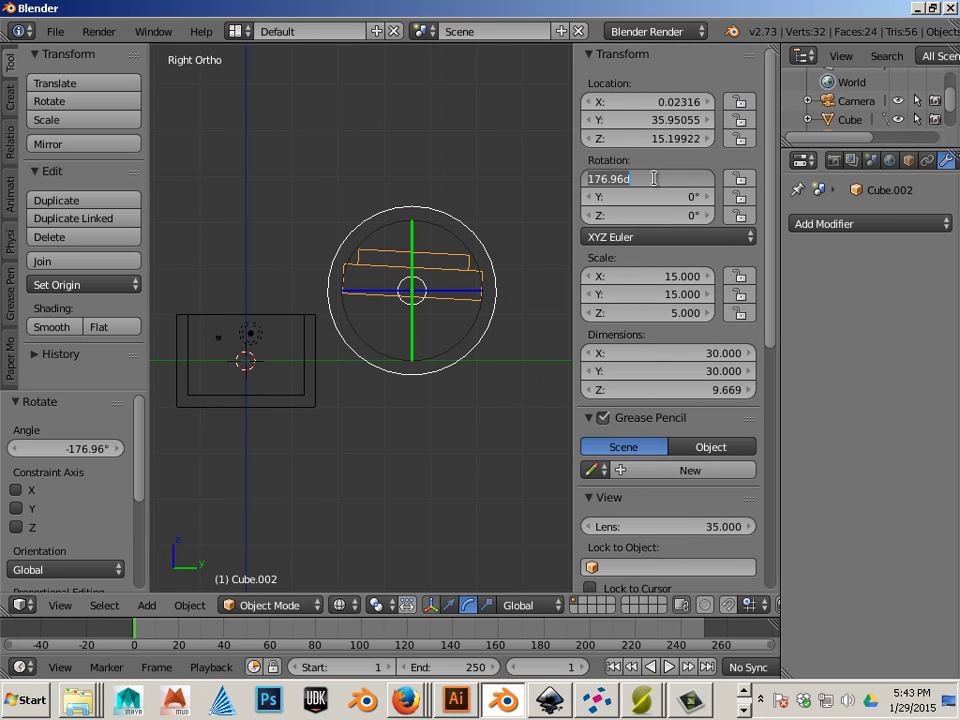
type("180")
key("Return")
Step: Apply the rotation and scale of the large hollow box
key("a")
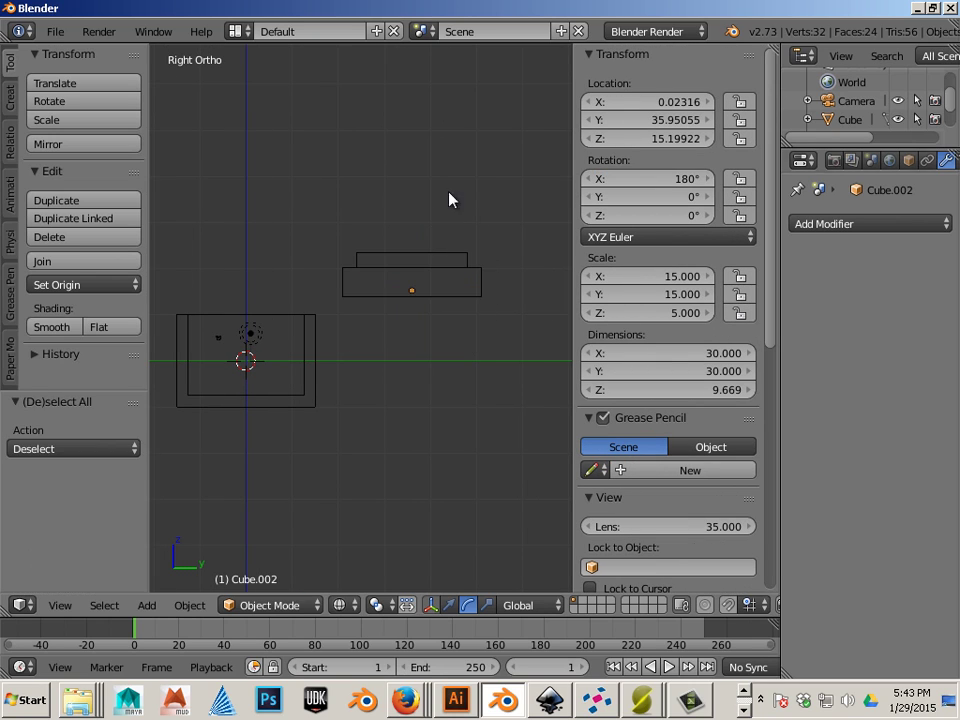
right_click(358, 306)
right_click(296, 322)
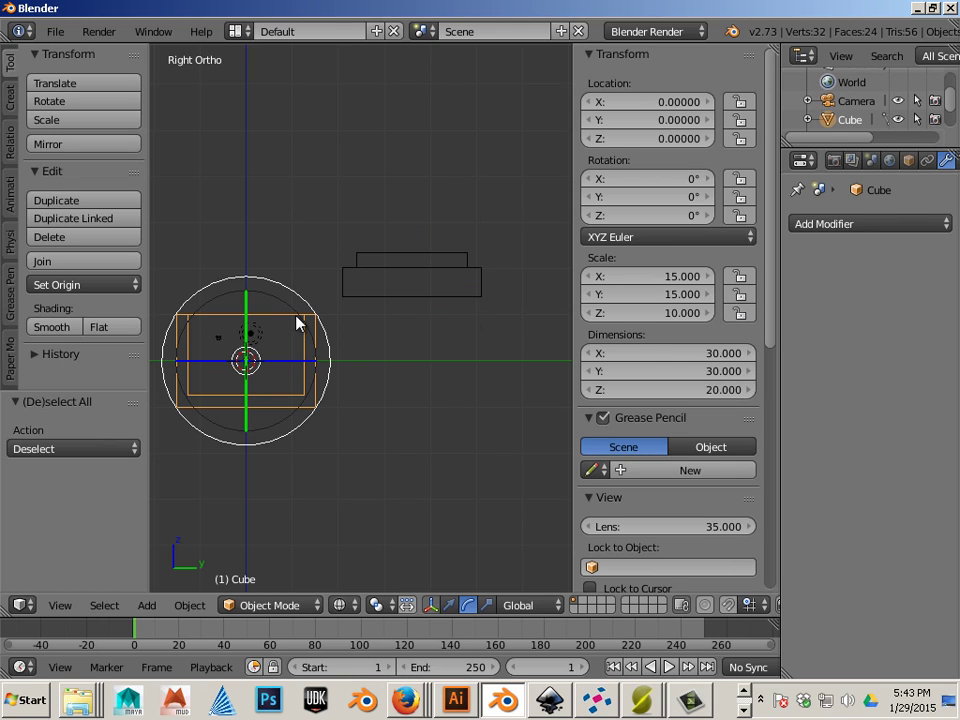
left_click(189, 605)
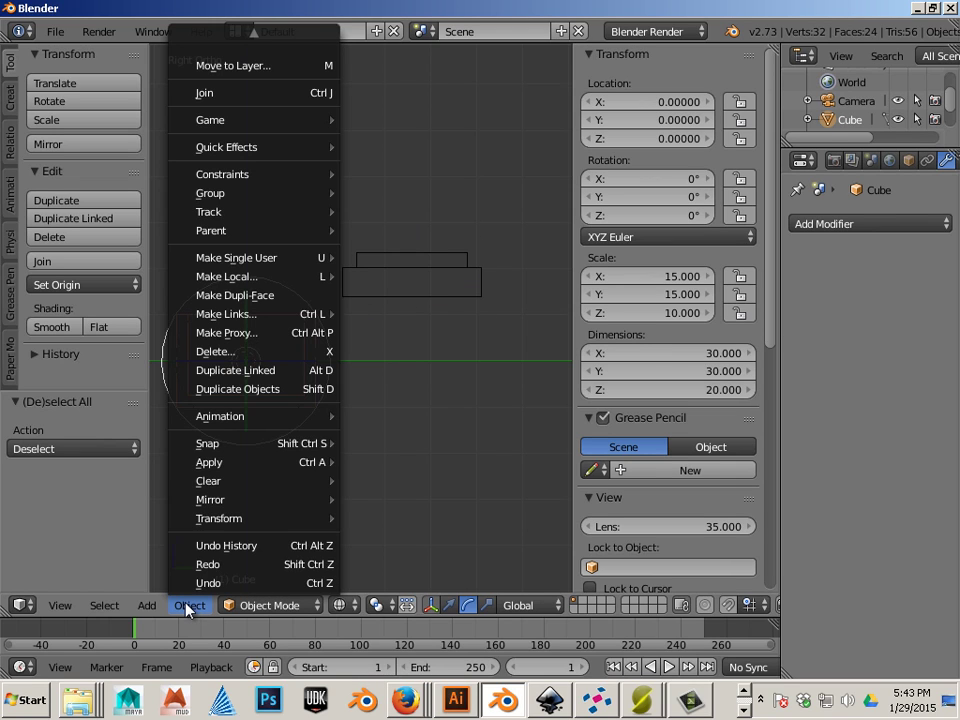
mouse_move(215, 466)
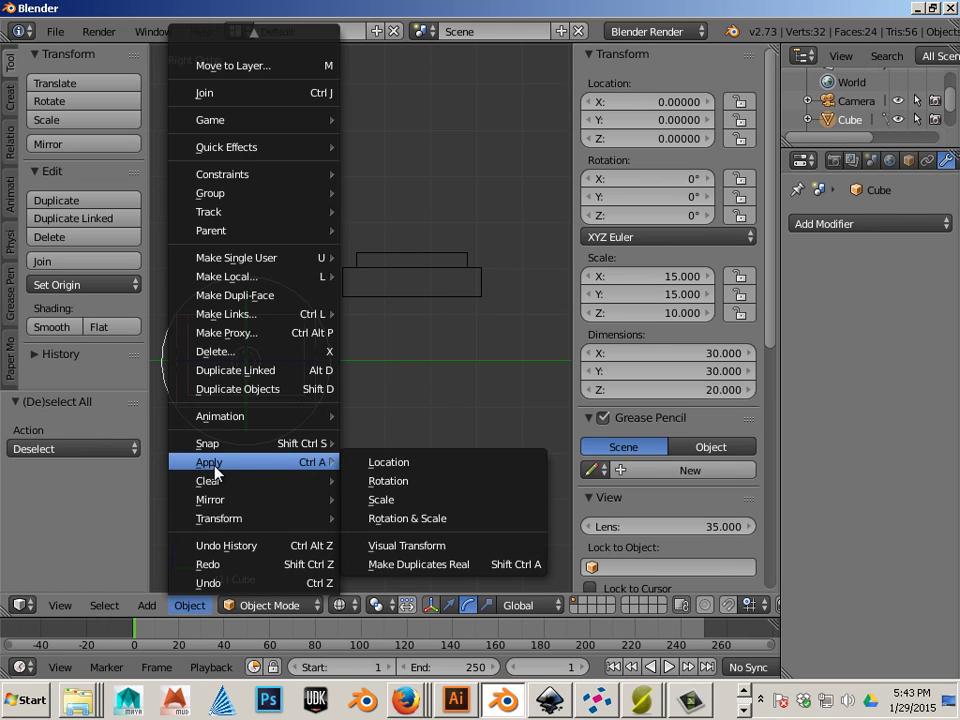
left_click(391, 518)
Step: Apply the rotation and scale of the flipped lid
right_click(379, 296)
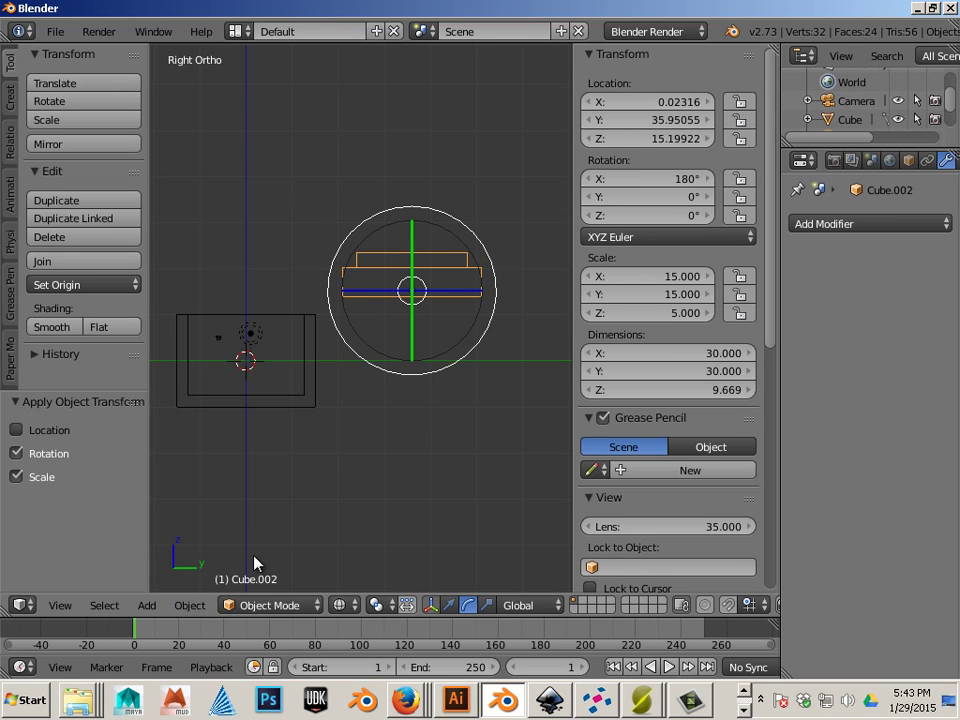
left_click(189, 605)
mouse_move(268, 462)
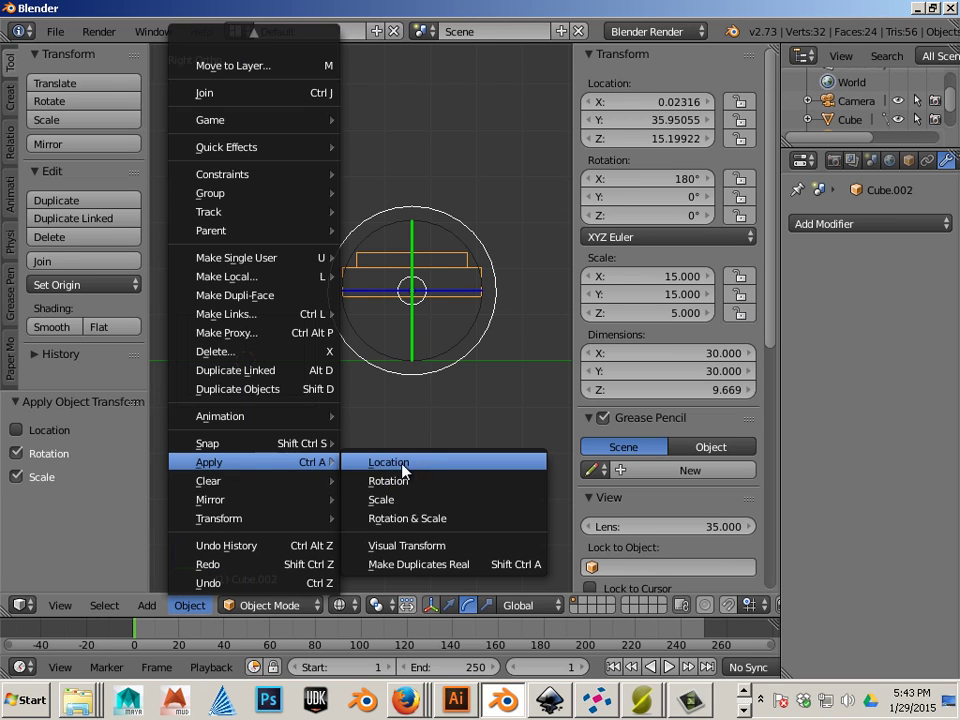
left_click(410, 518)
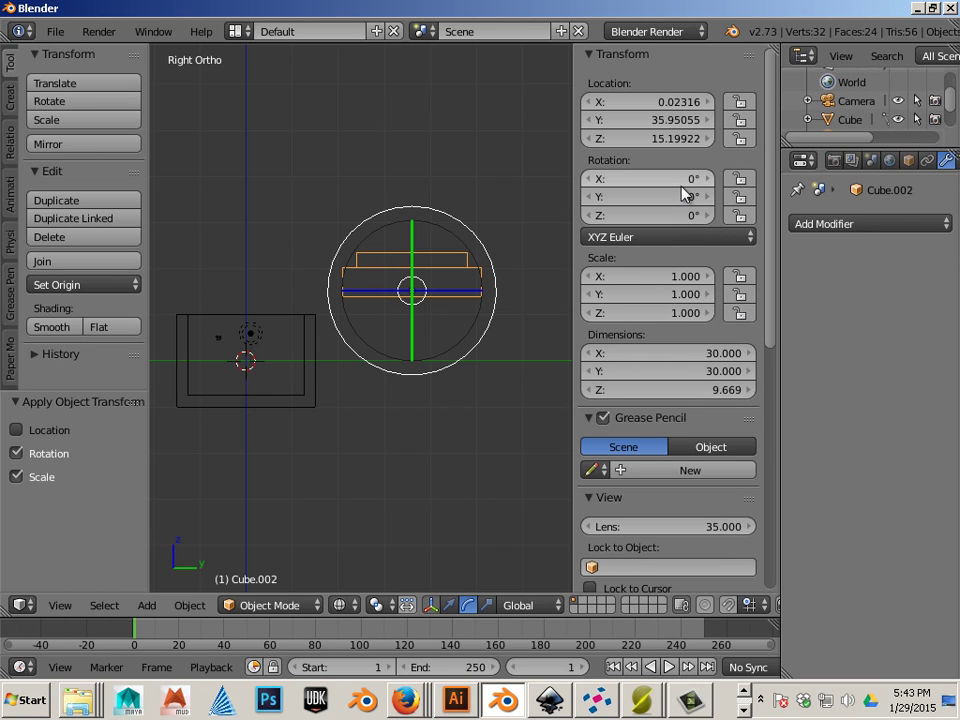
Step: Lower the lid about 21.3 units along Z so it sits beside the hollow box
key("a")
right_click(424, 302)
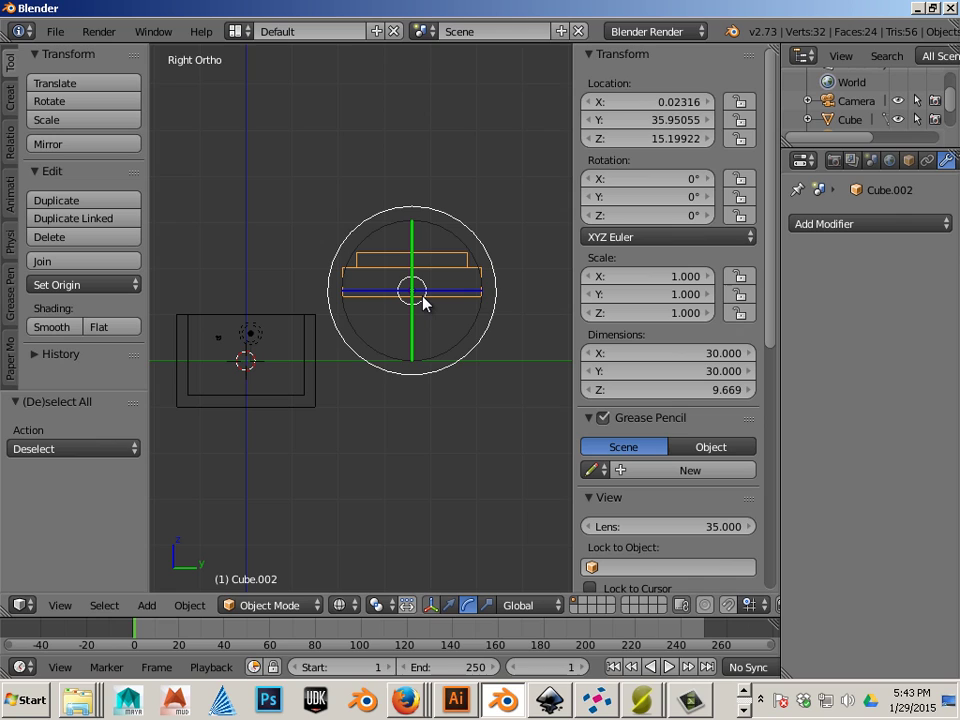
left_click_drag(414, 229, 400, 337)
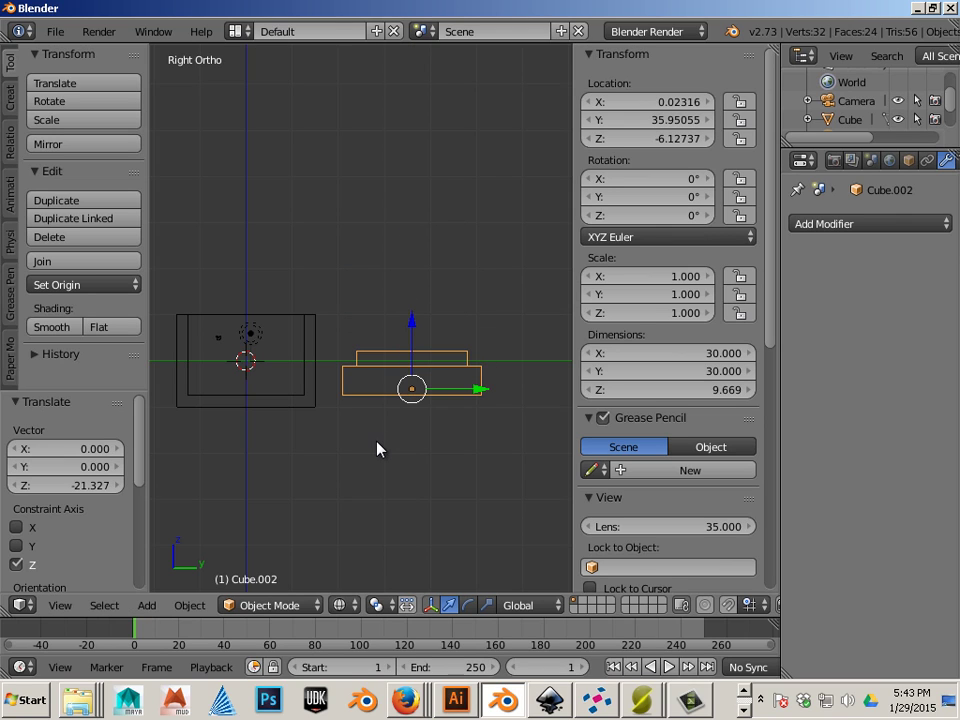
scroll(360, 444, "up", 1)
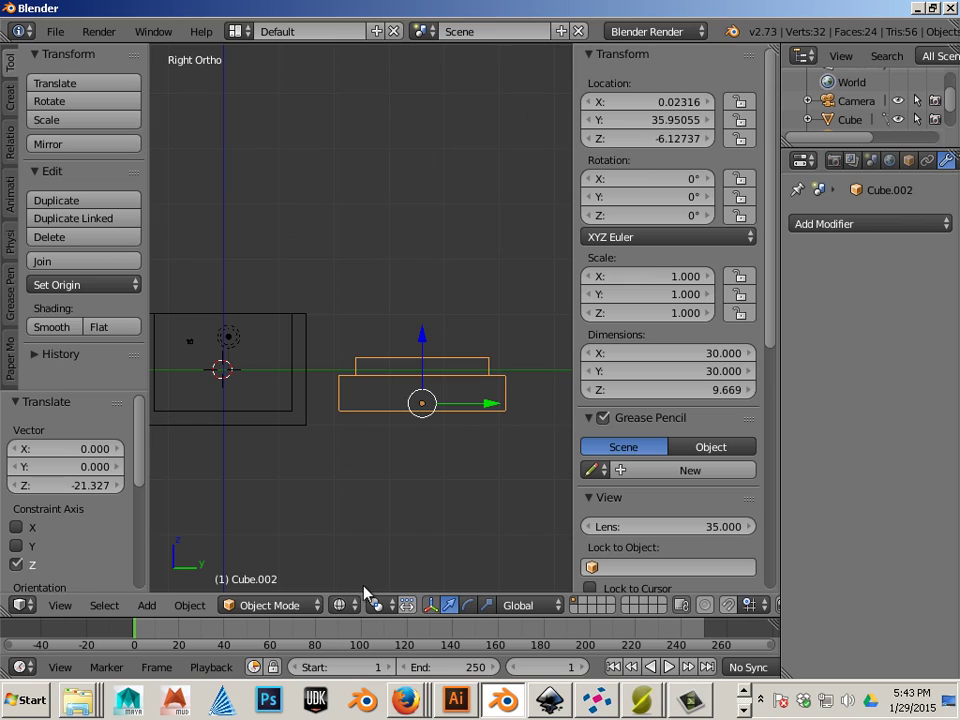